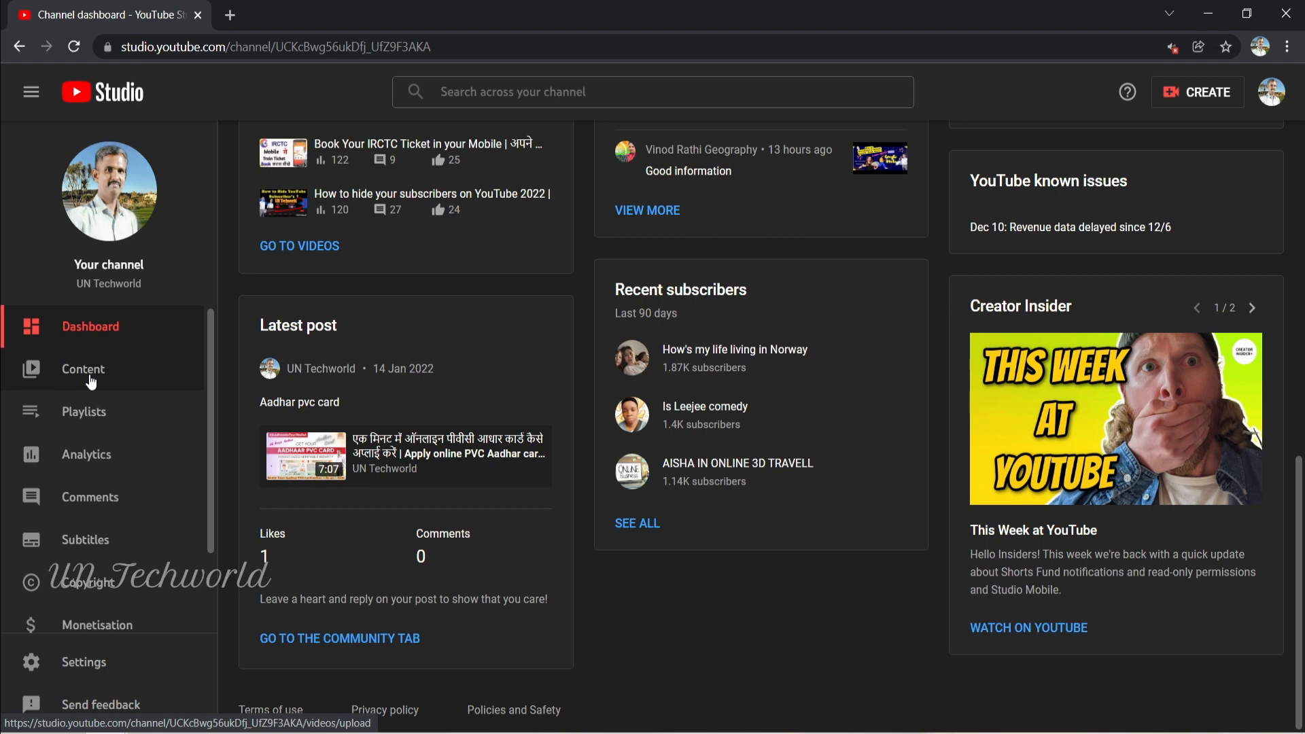
Open the details of the channel's Windows 10 cache files video published 24 Dec 2021 and open its end screen editor.
left_click(91, 383)
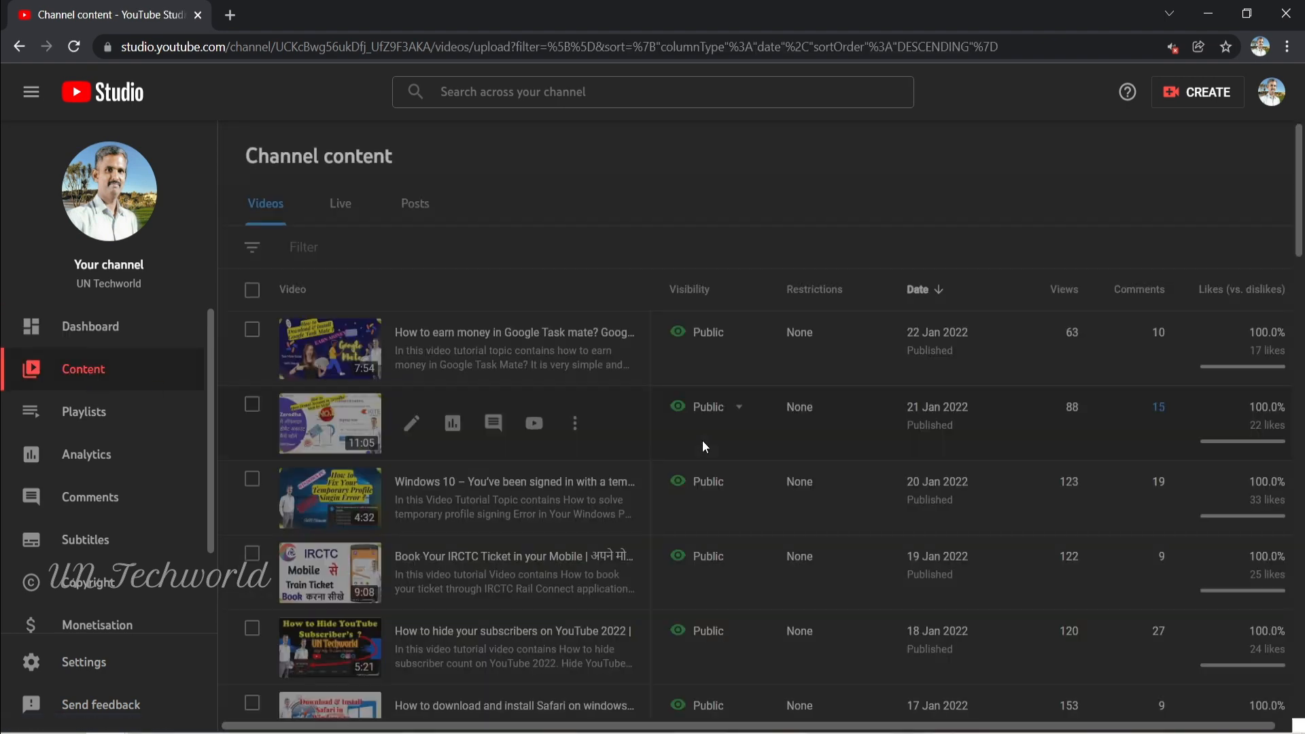
scroll(467, 476, "down", 20)
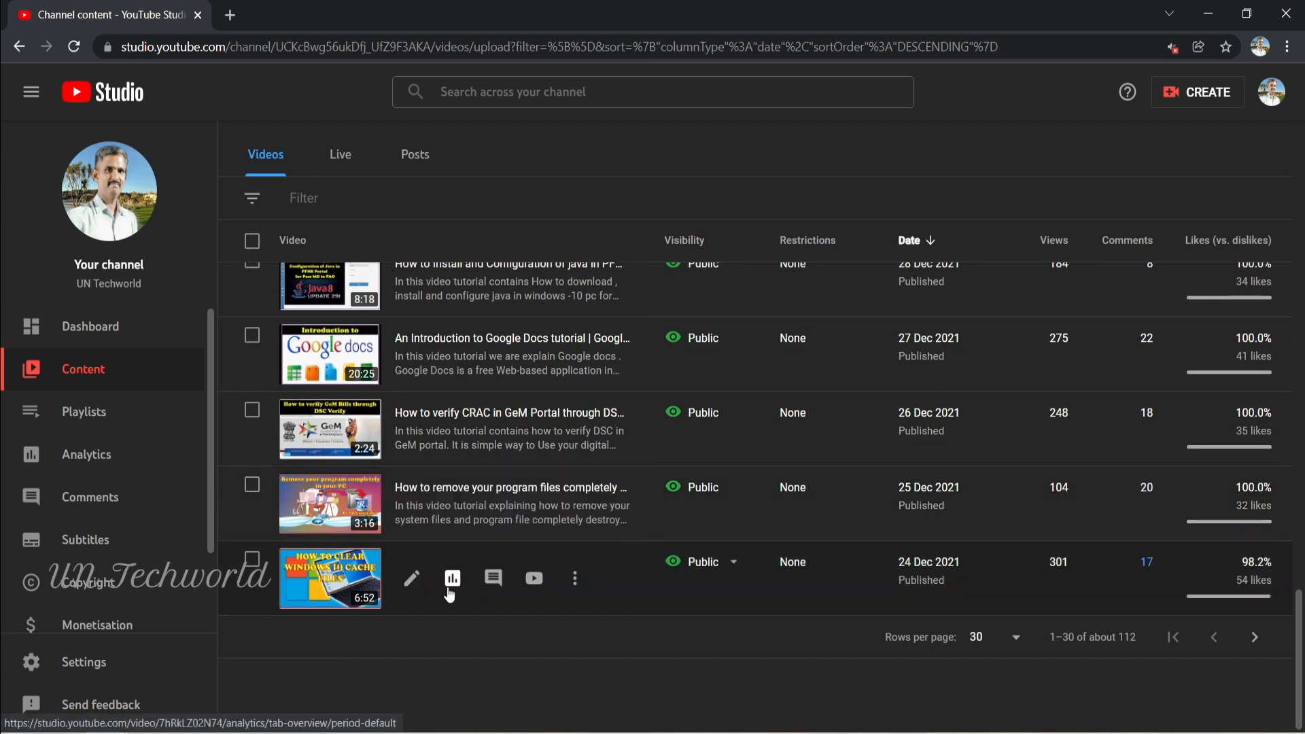
left_click(410, 582)
scroll(971, 525, "down", 8)
scroll(970, 523, "down", 2)
scroll(842, 435, "up", 6)
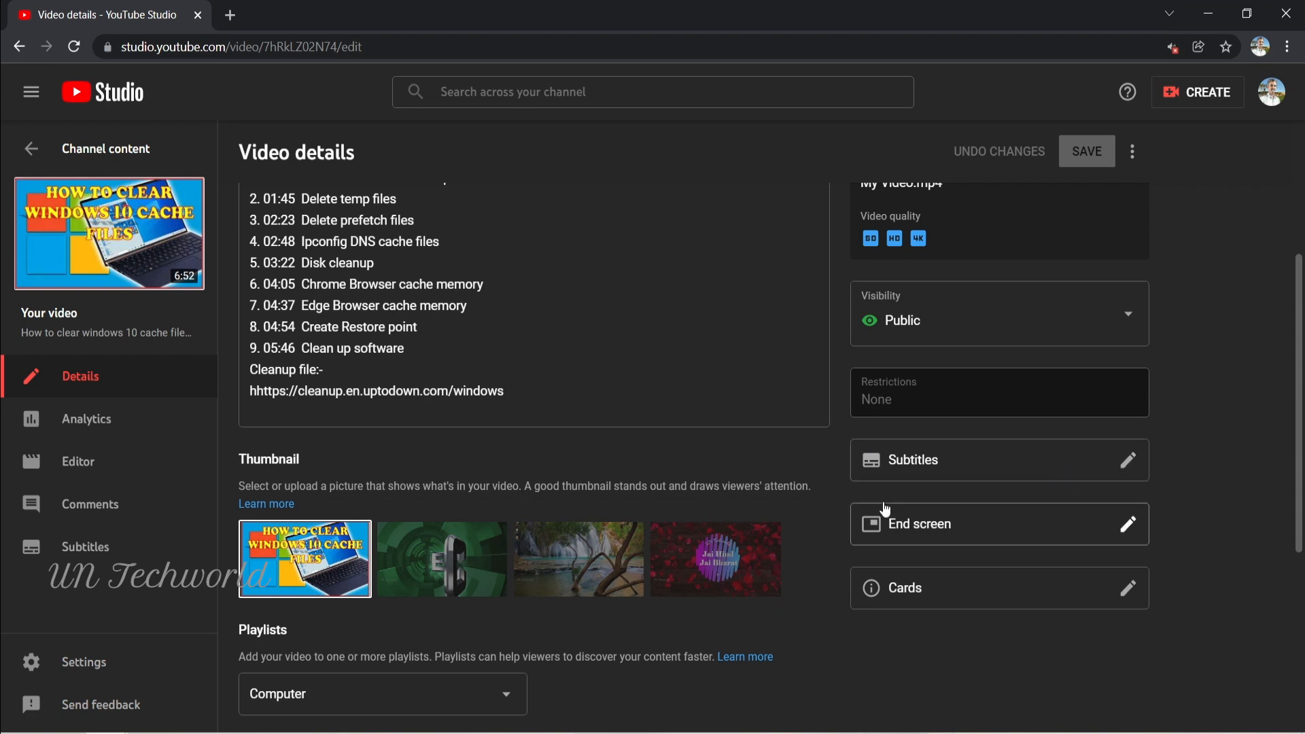
left_click(926, 532)
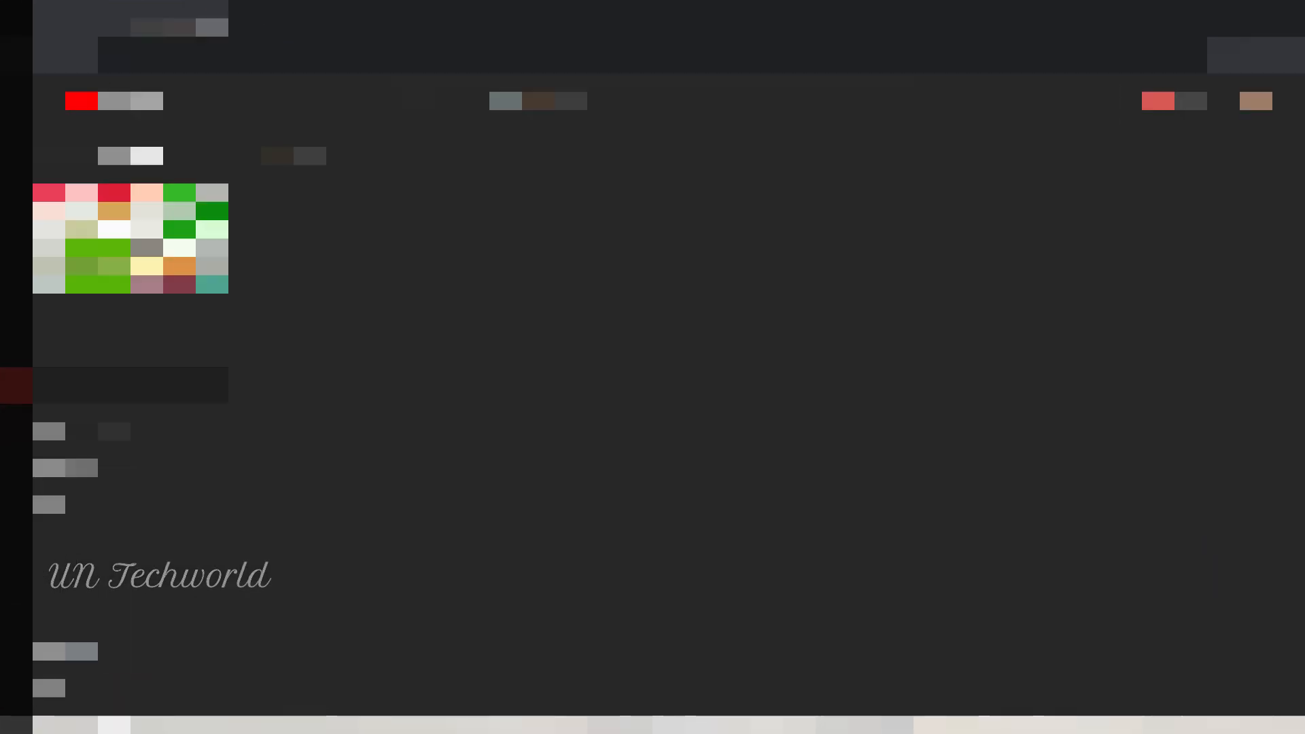
Open the end screen editor of the WhatsApp privacy setting video and apply the "1 video, 1 playlist, 1 subscribe" template.
scroll(899, 466, "down", 5)
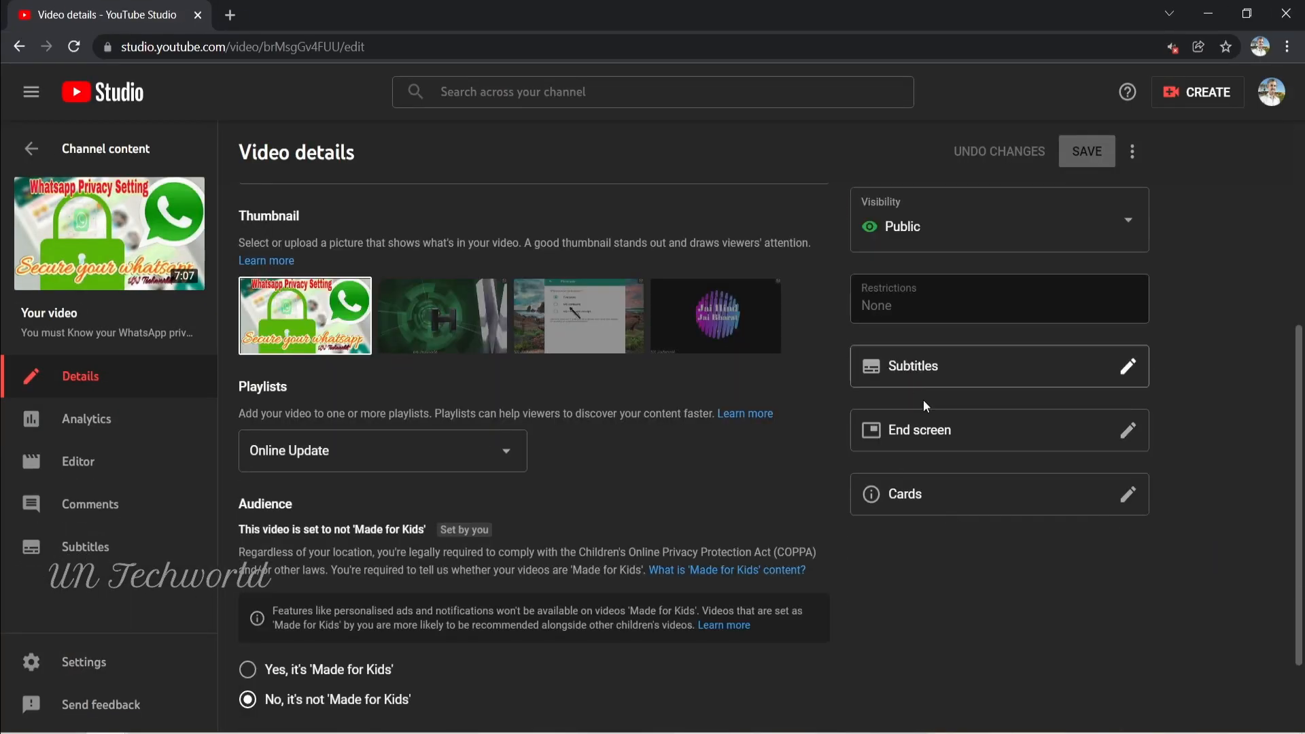
left_click(918, 431)
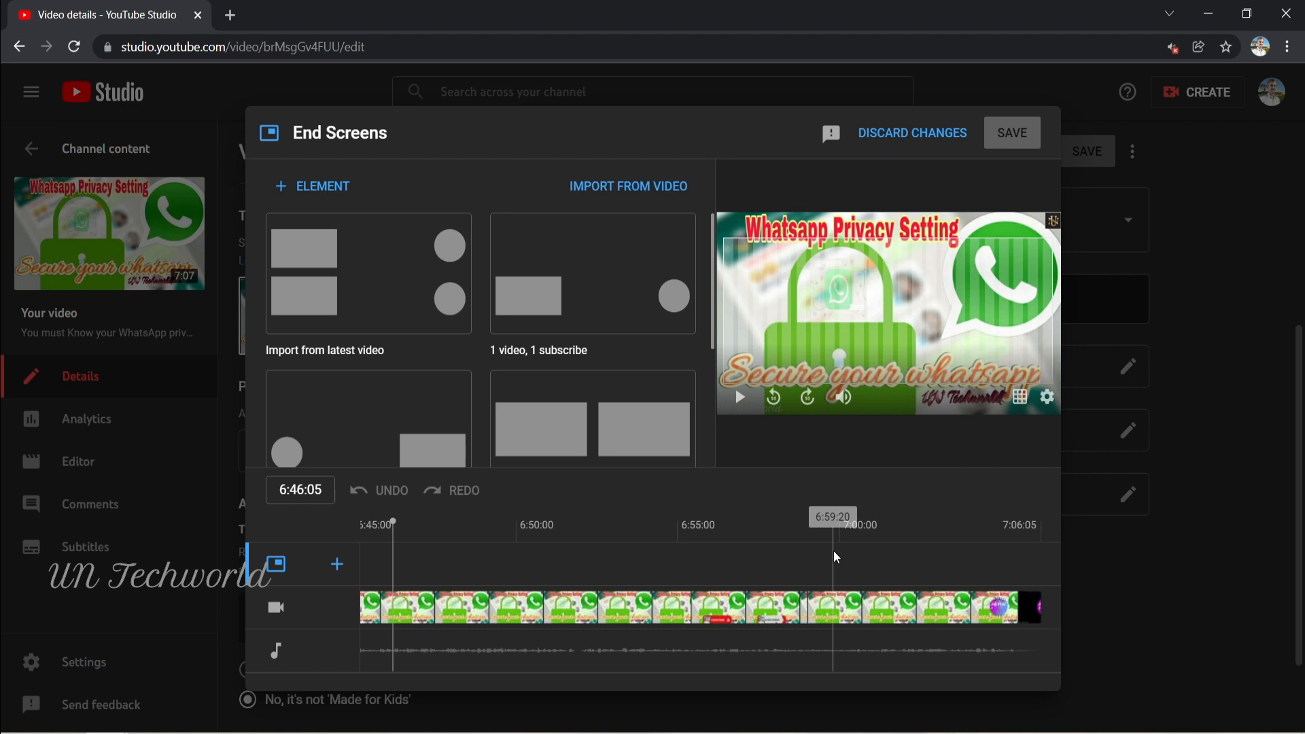
scroll(505, 272, "down", 1)
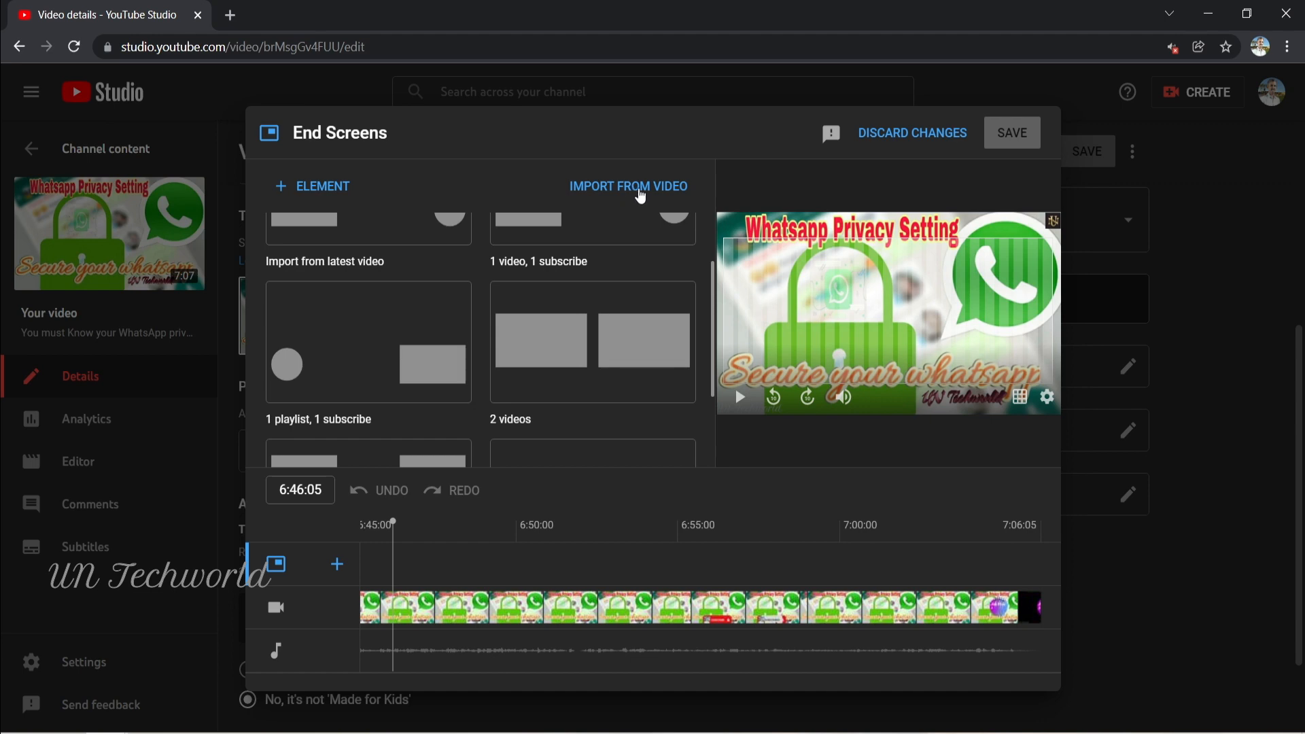
left_click(325, 185)
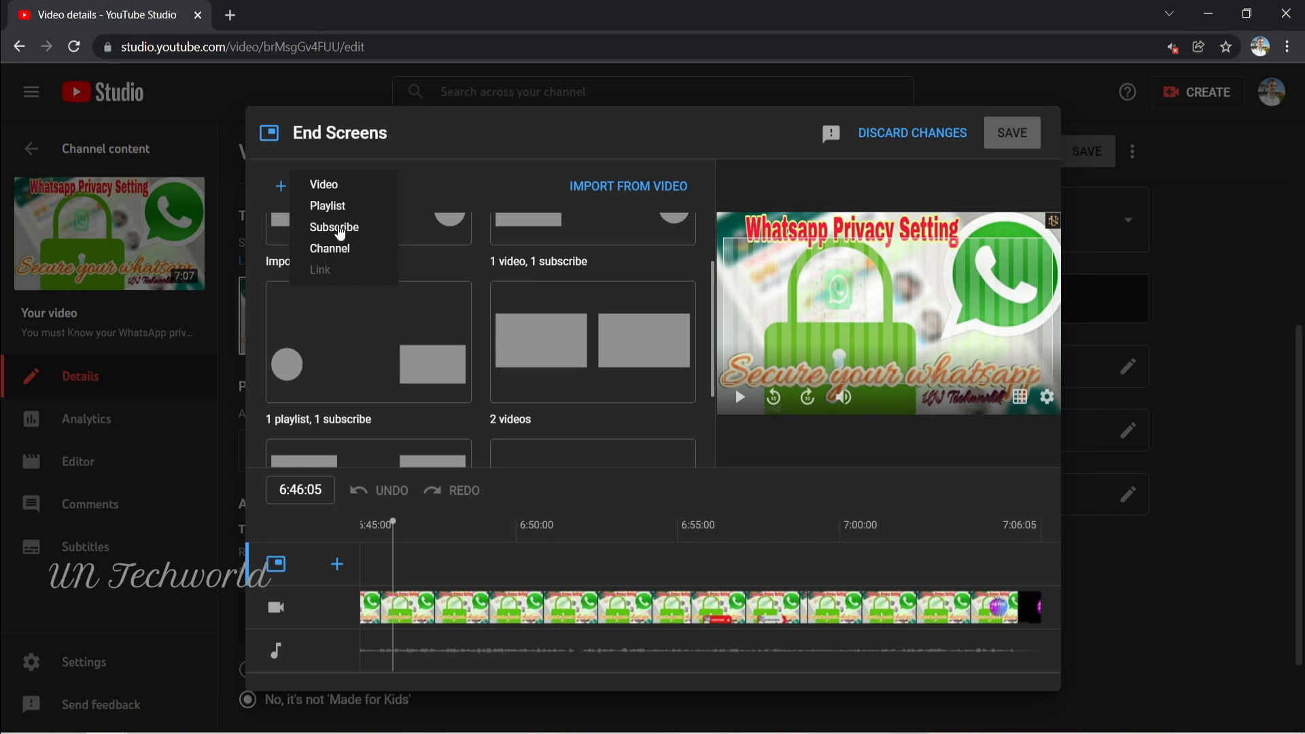
scroll(373, 288, "up", 2)
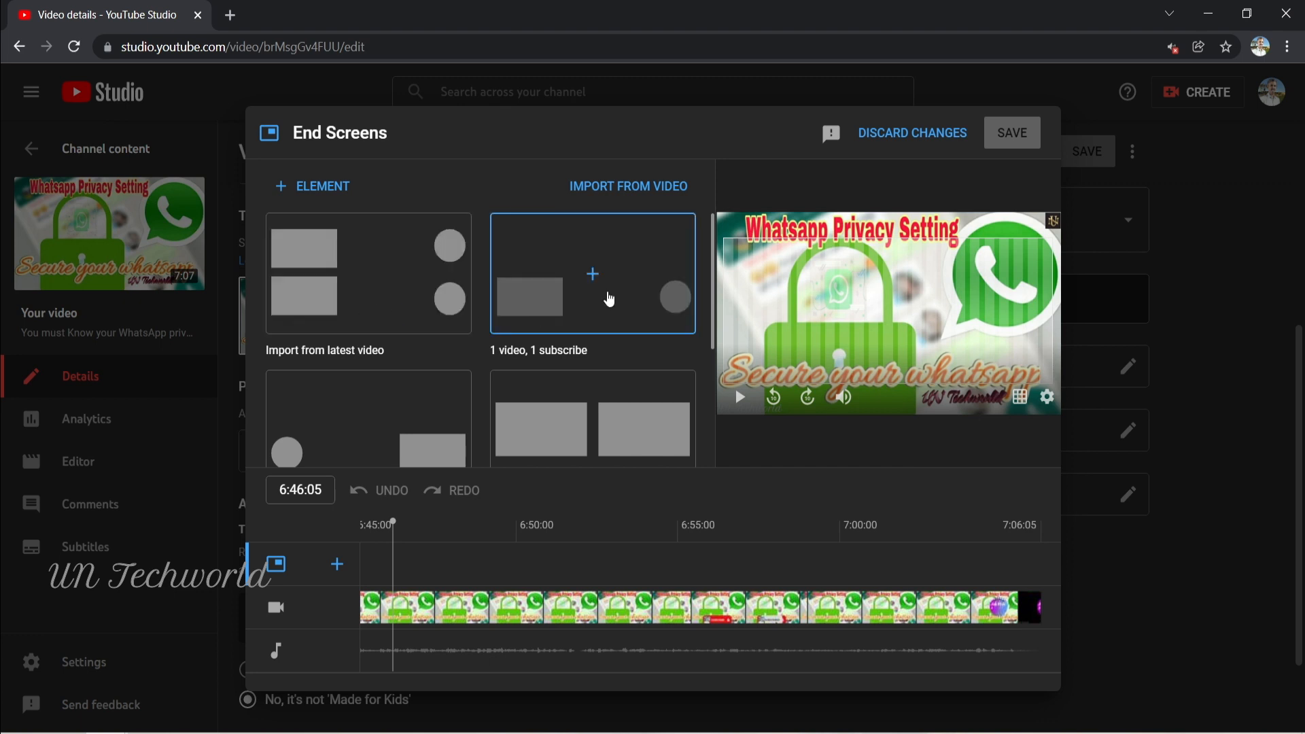
scroll(591, 304, "down", 1)
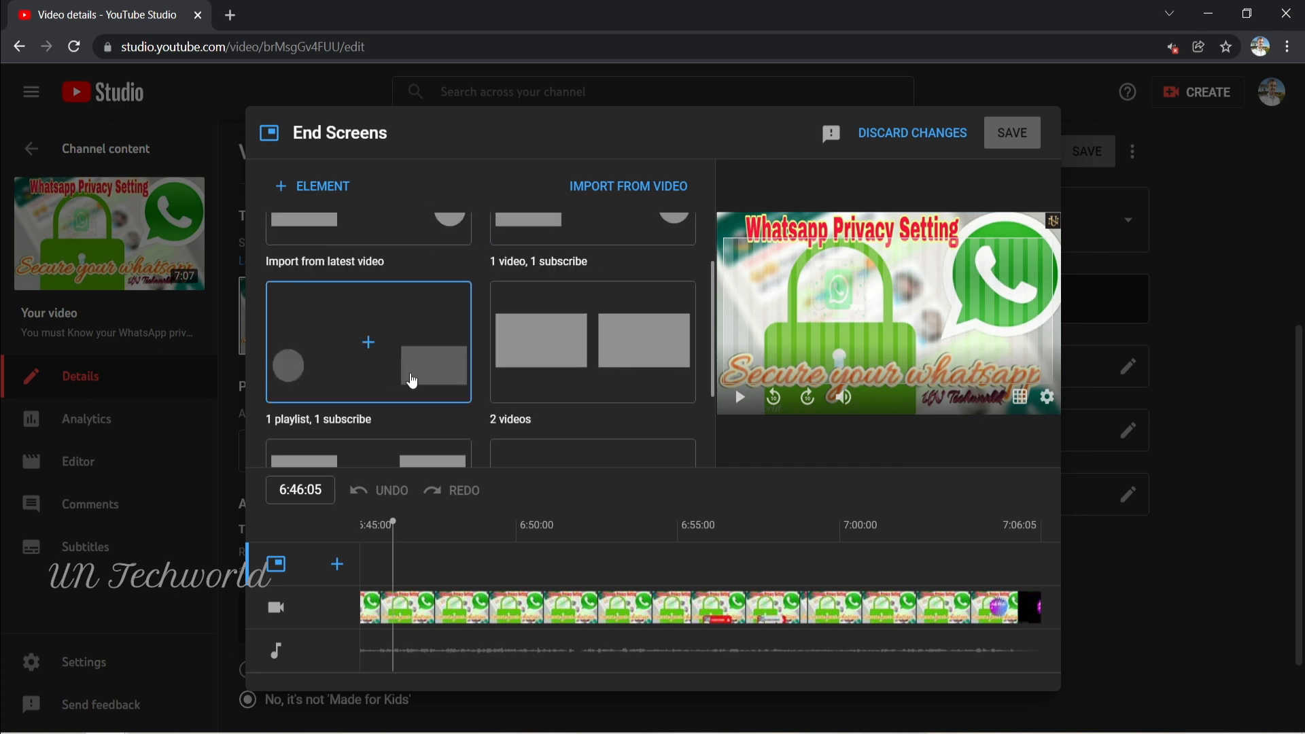
scroll(625, 350, "down", 1)
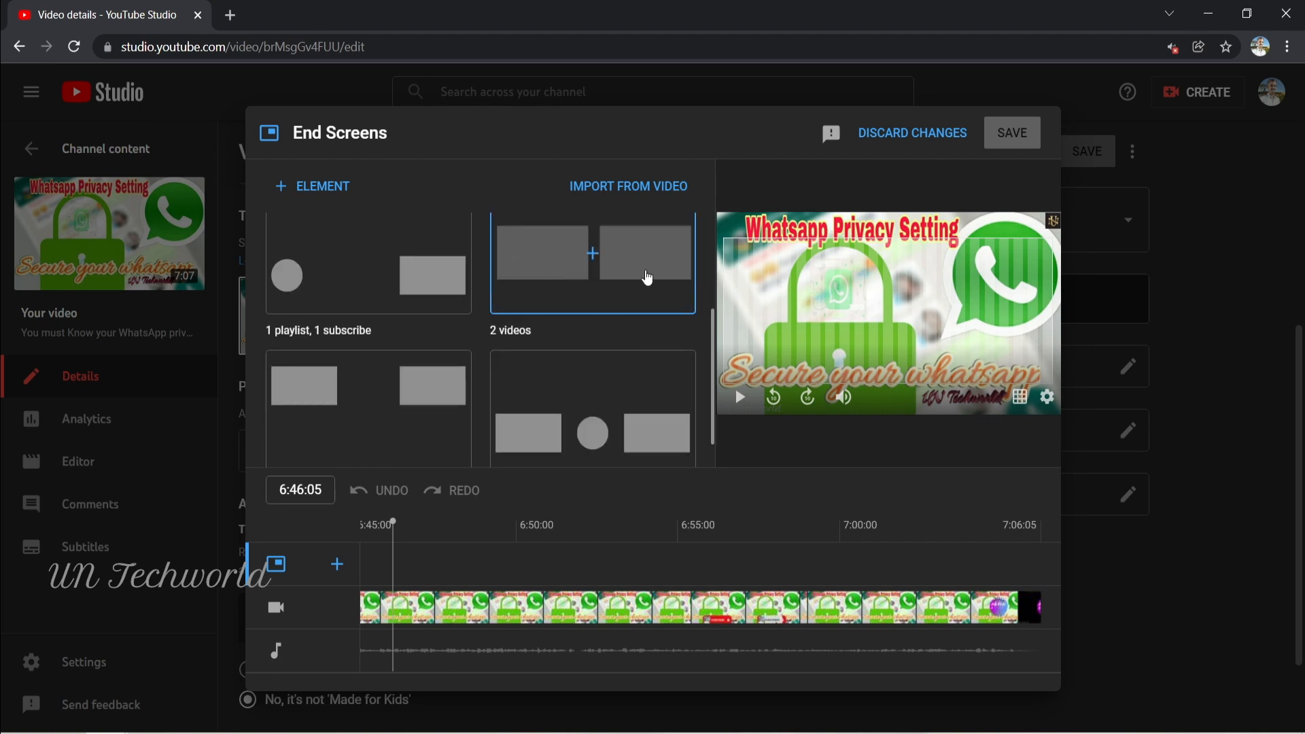
scroll(536, 313, "down", 1)
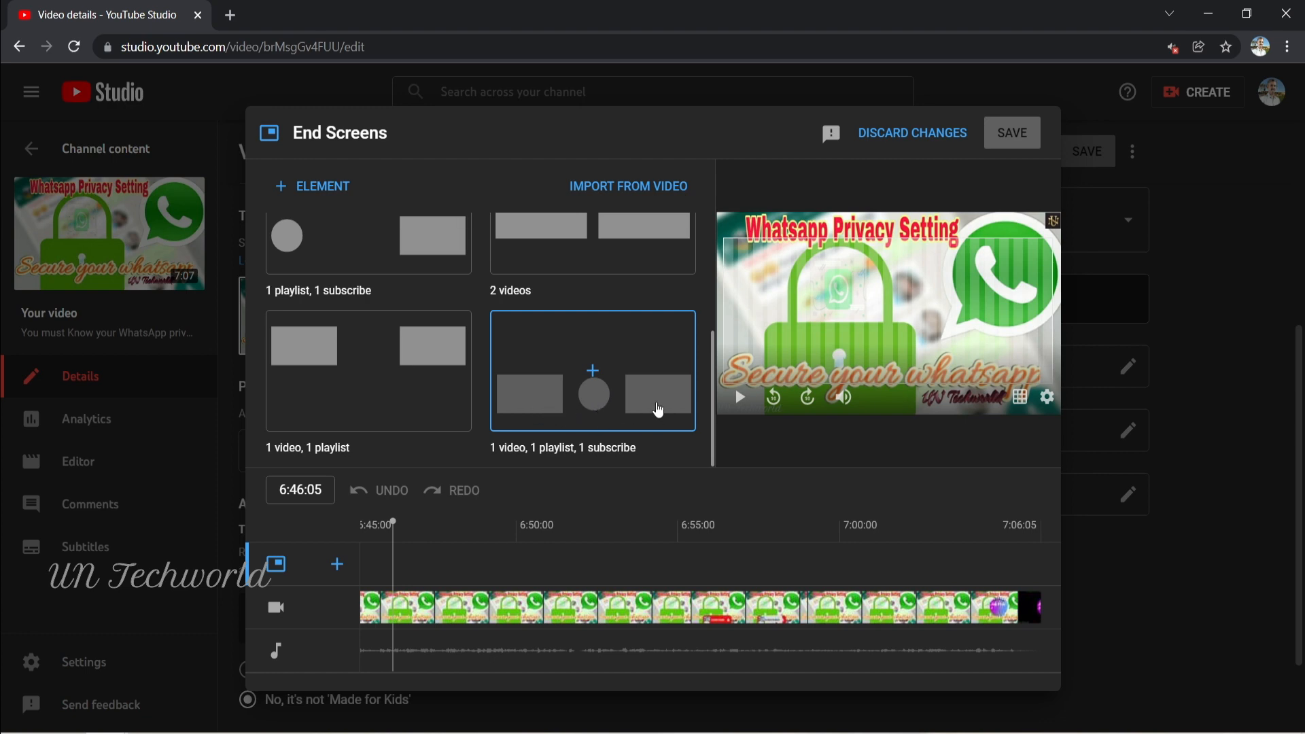
left_click(658, 408)
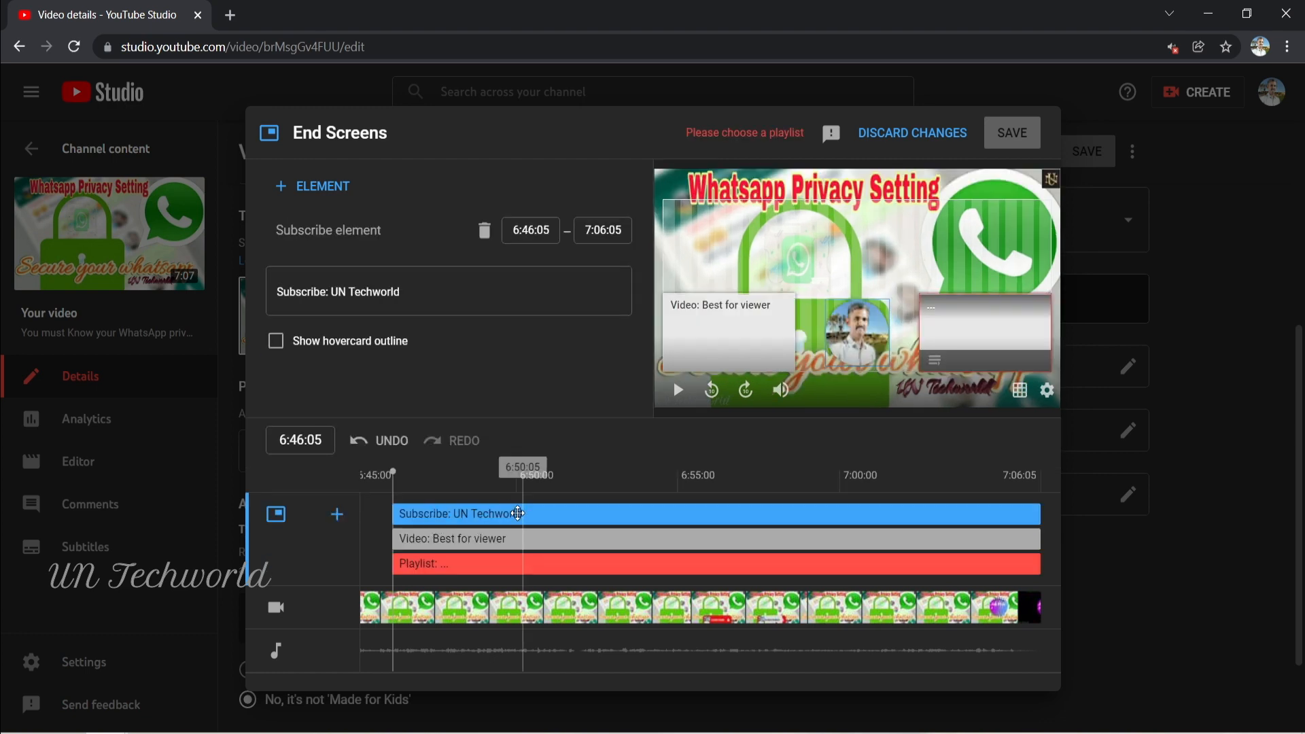
Set the end screen's video element to the specific video "How to create an ID in IRCTC for ticket booking".
left_click(464, 538)
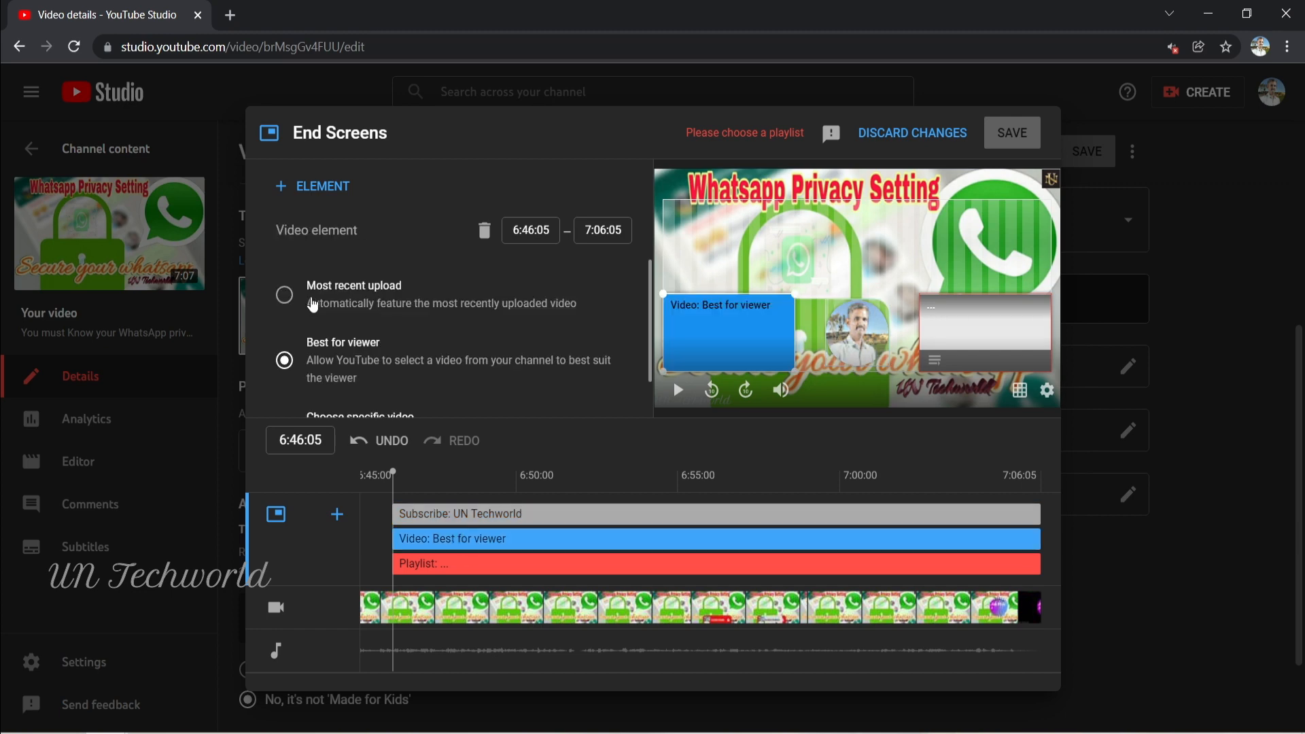
scroll(371, 313, "down", 1)
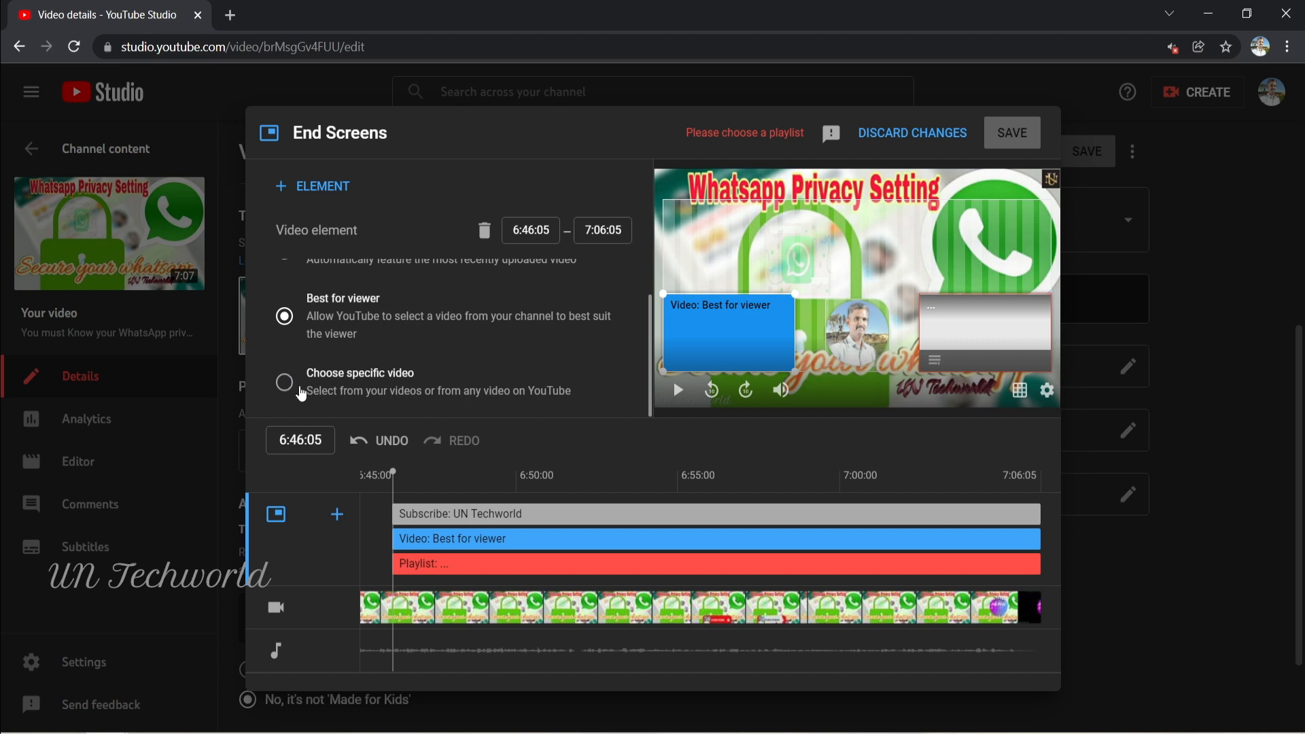
scroll(367, 371, "up", 1)
scroll(360, 384, "down", 1)
left_click(294, 386)
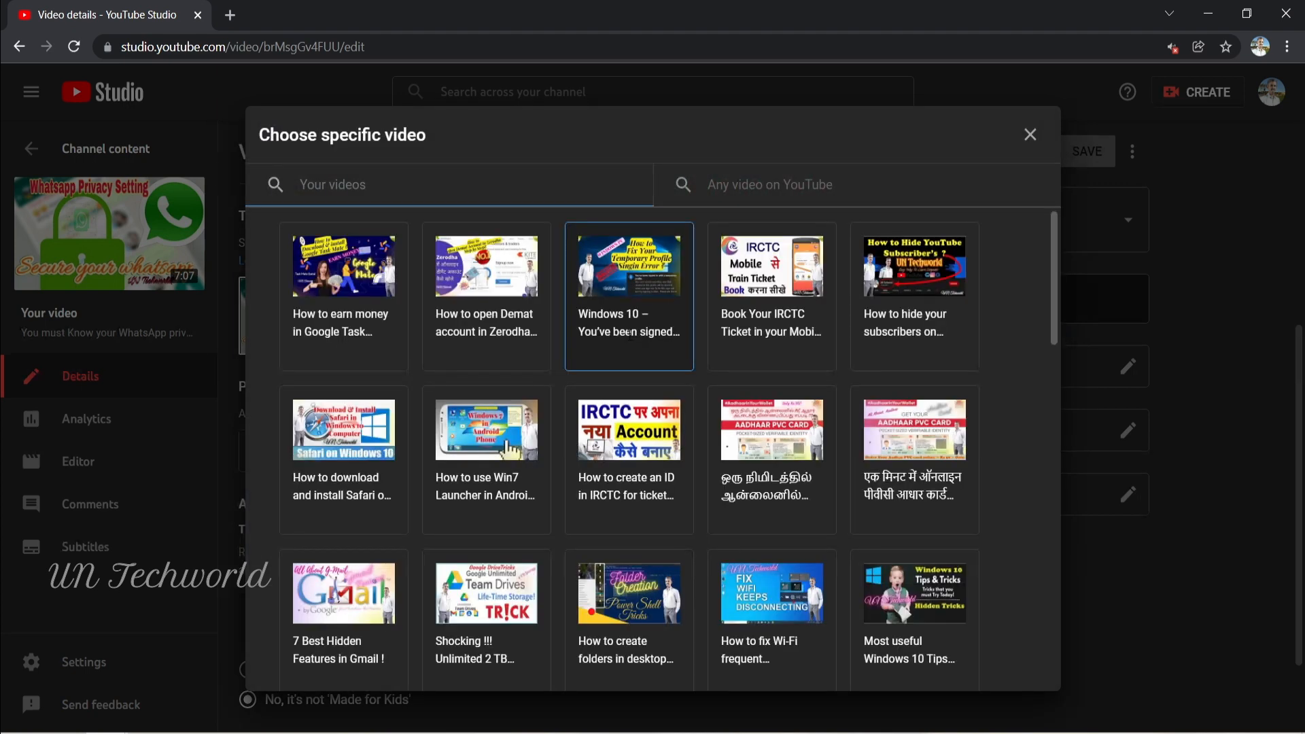
left_click(644, 438)
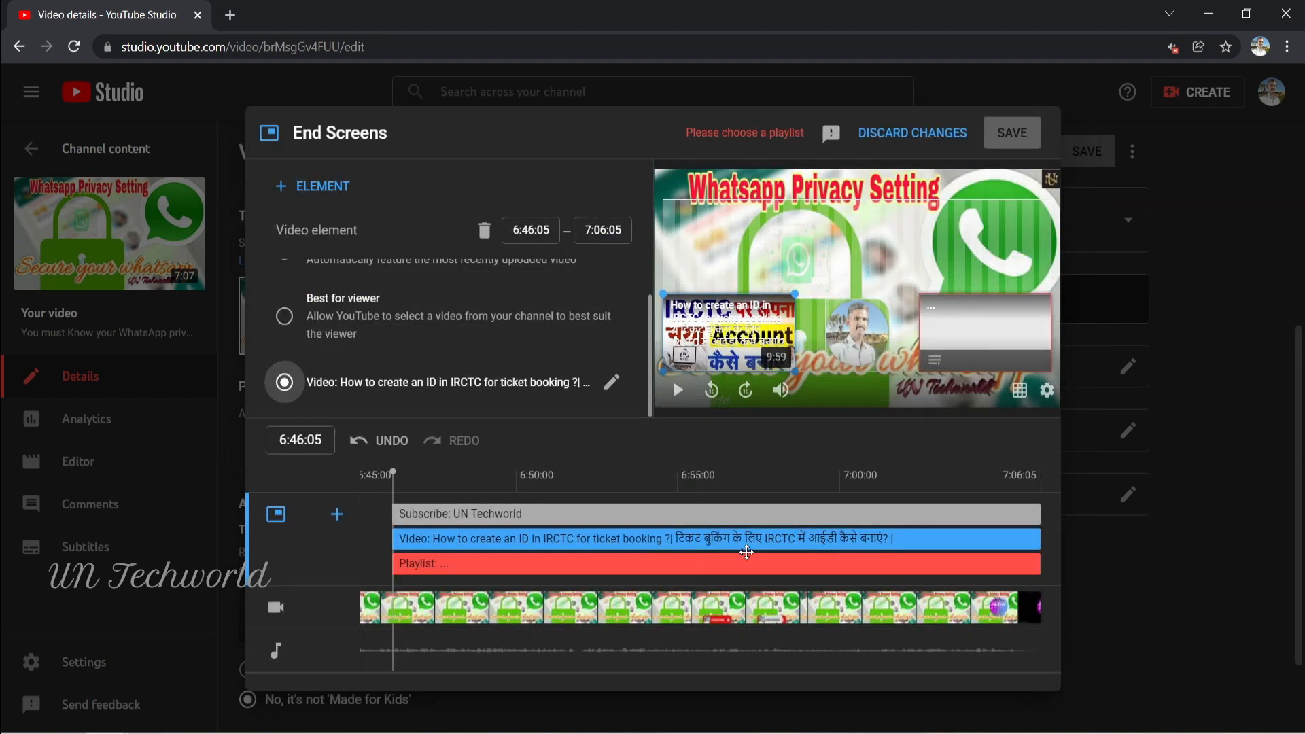
Assign the MCQ playlist to the end screen's playlist element and save the end screen.
left_click(472, 561)
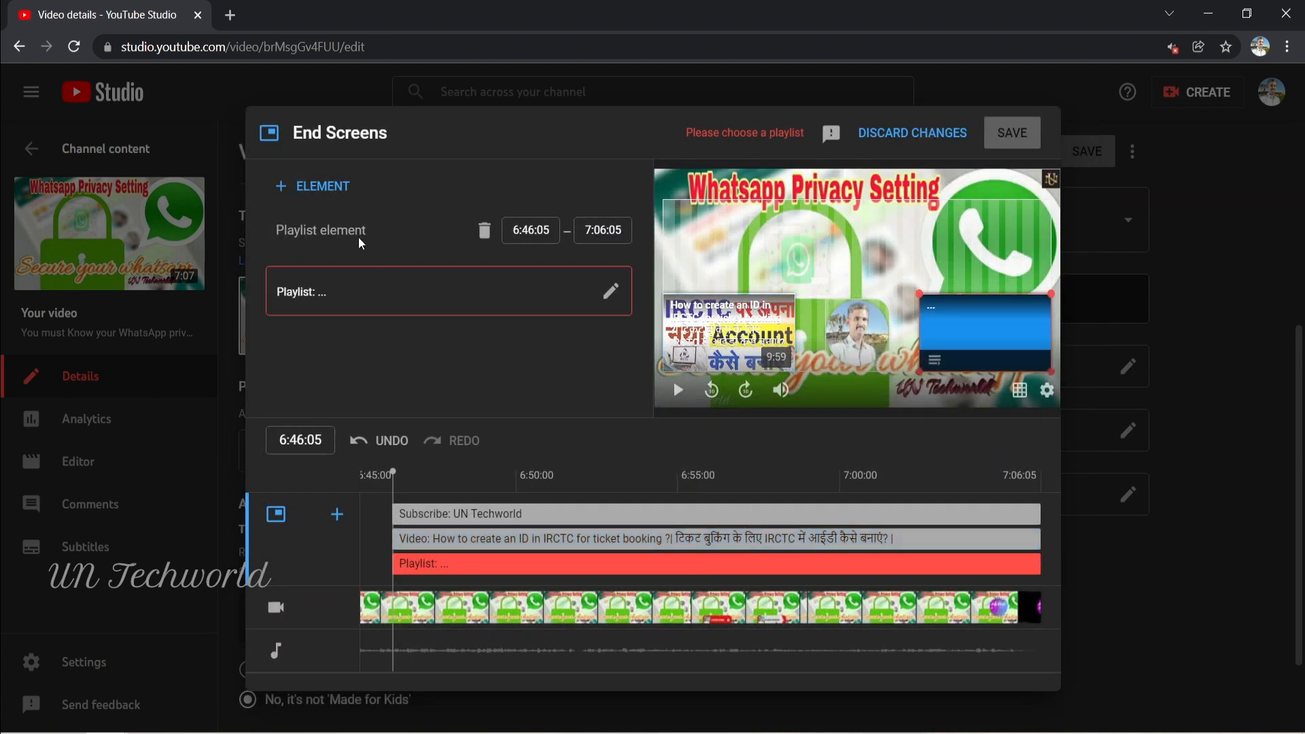
left_click(611, 292)
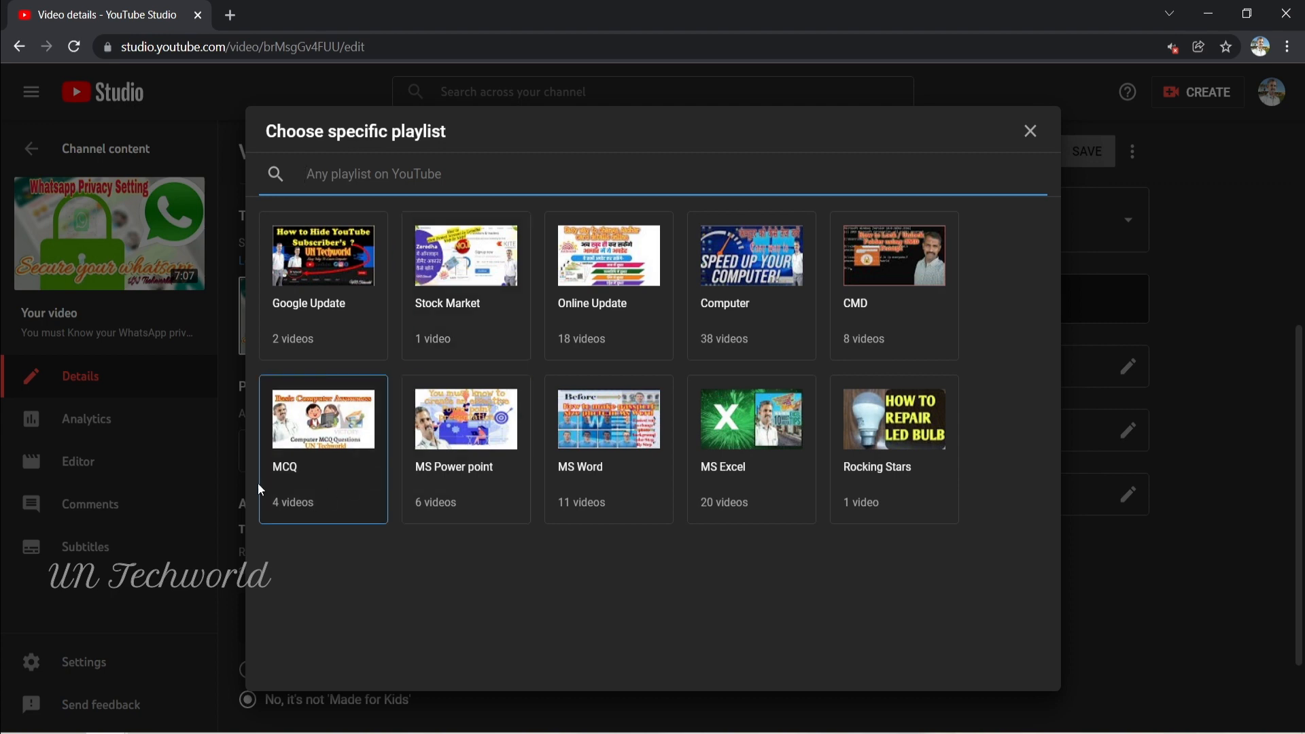
left_click(321, 420)
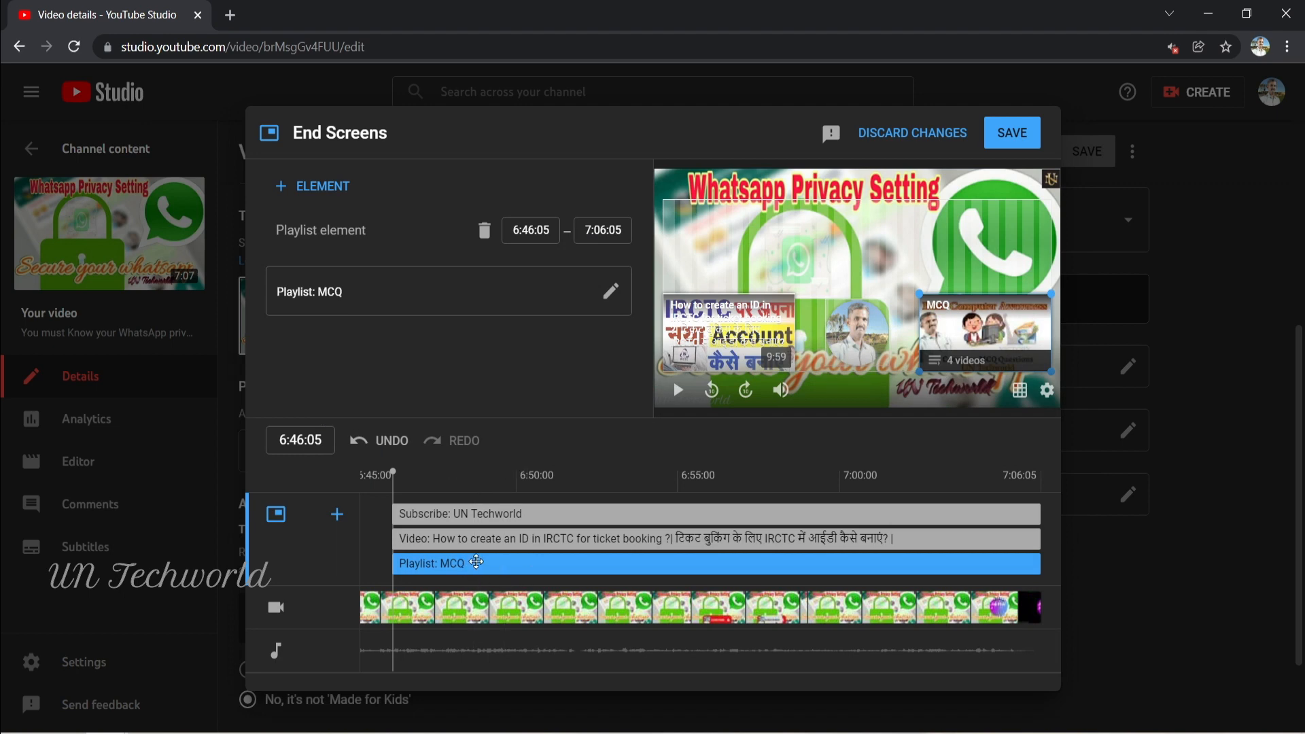
left_click(283, 187)
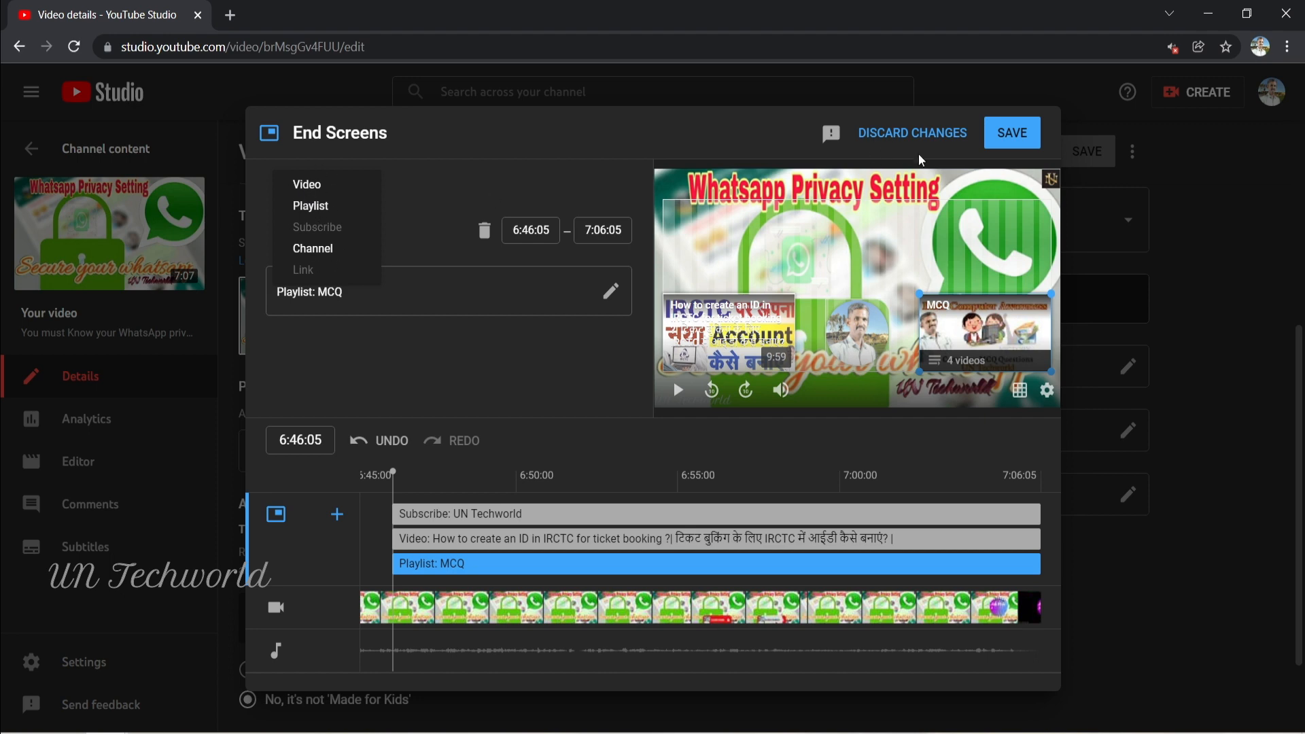
left_click(1020, 144)
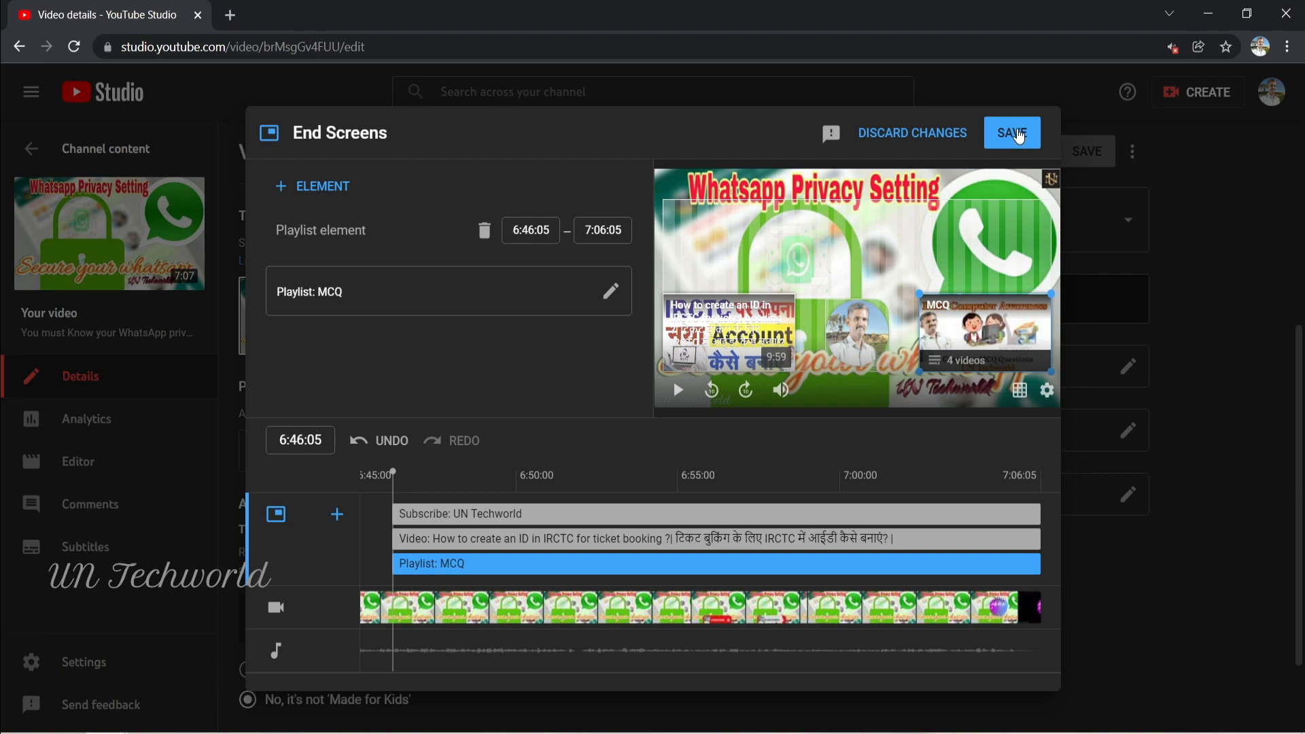
left_click(1019, 137)
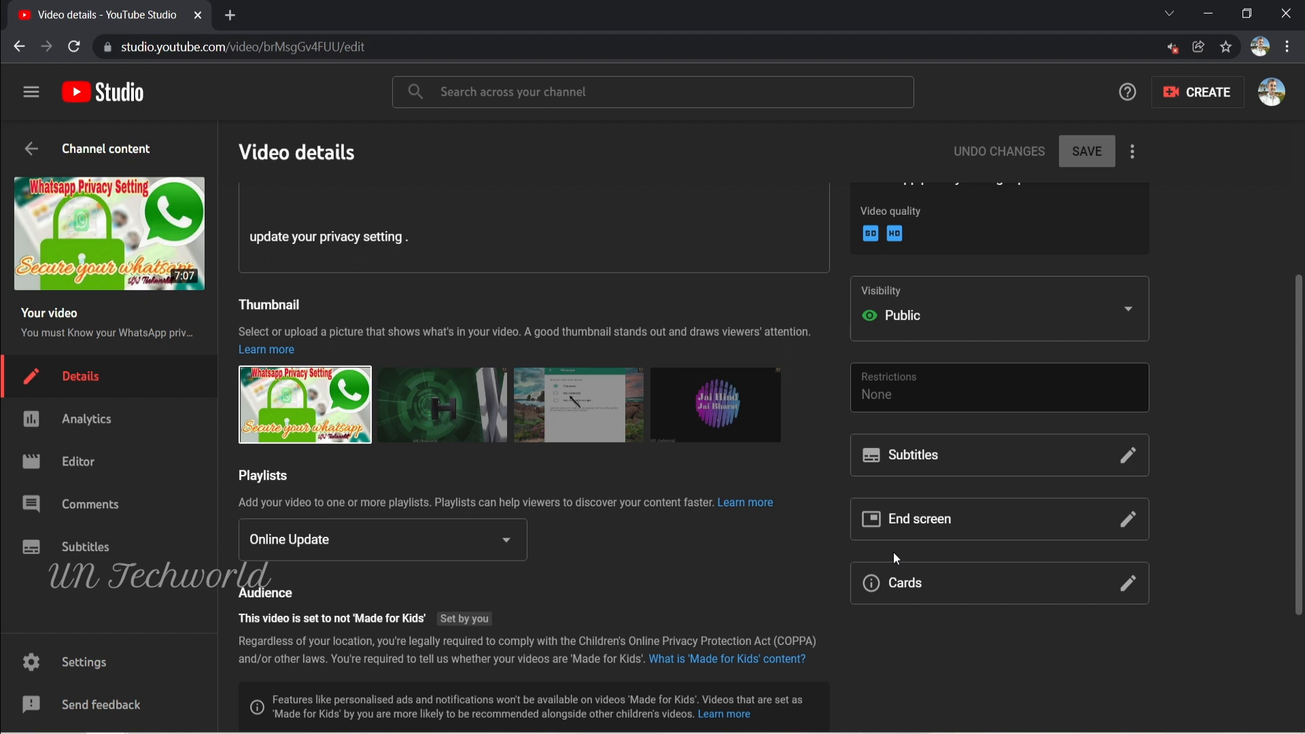
Add a channel card for UN Techworld with "UN Techworld" as custom message and teaser text, and save the cards.
left_click_drag(908, 583, 916, 587)
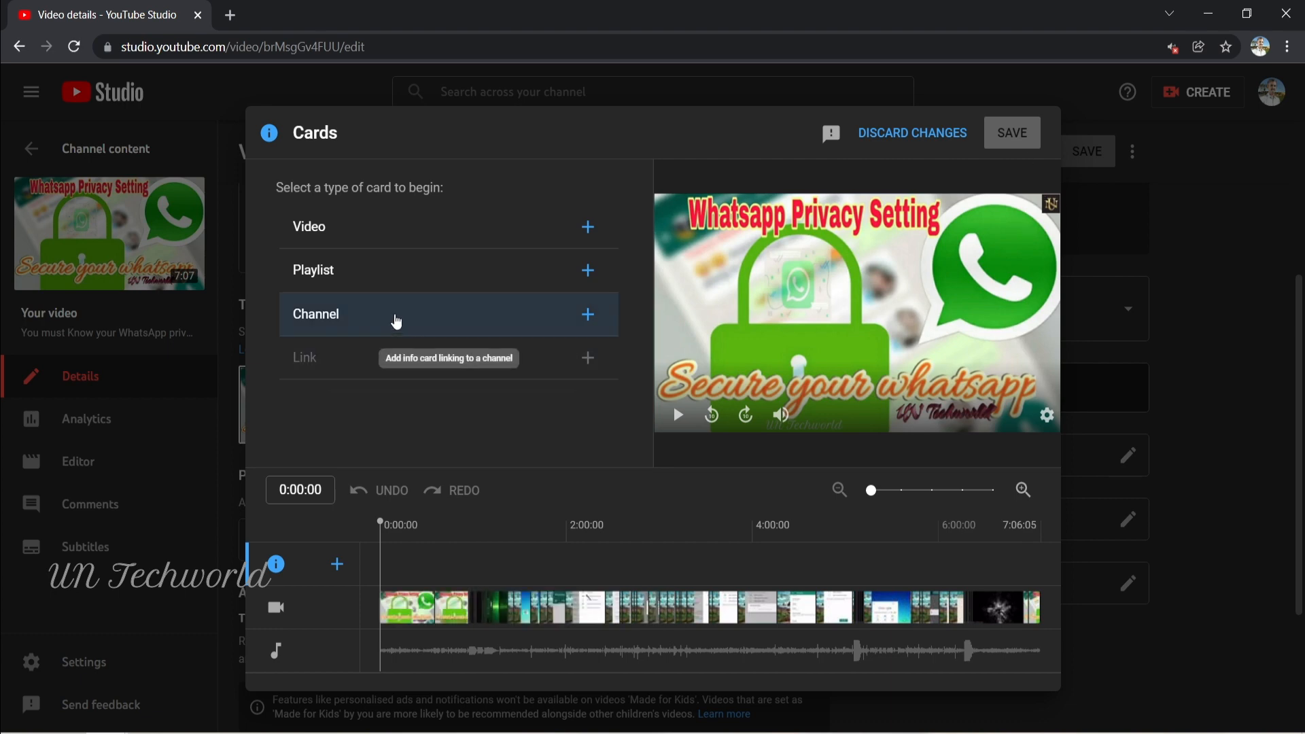
left_click(374, 326)
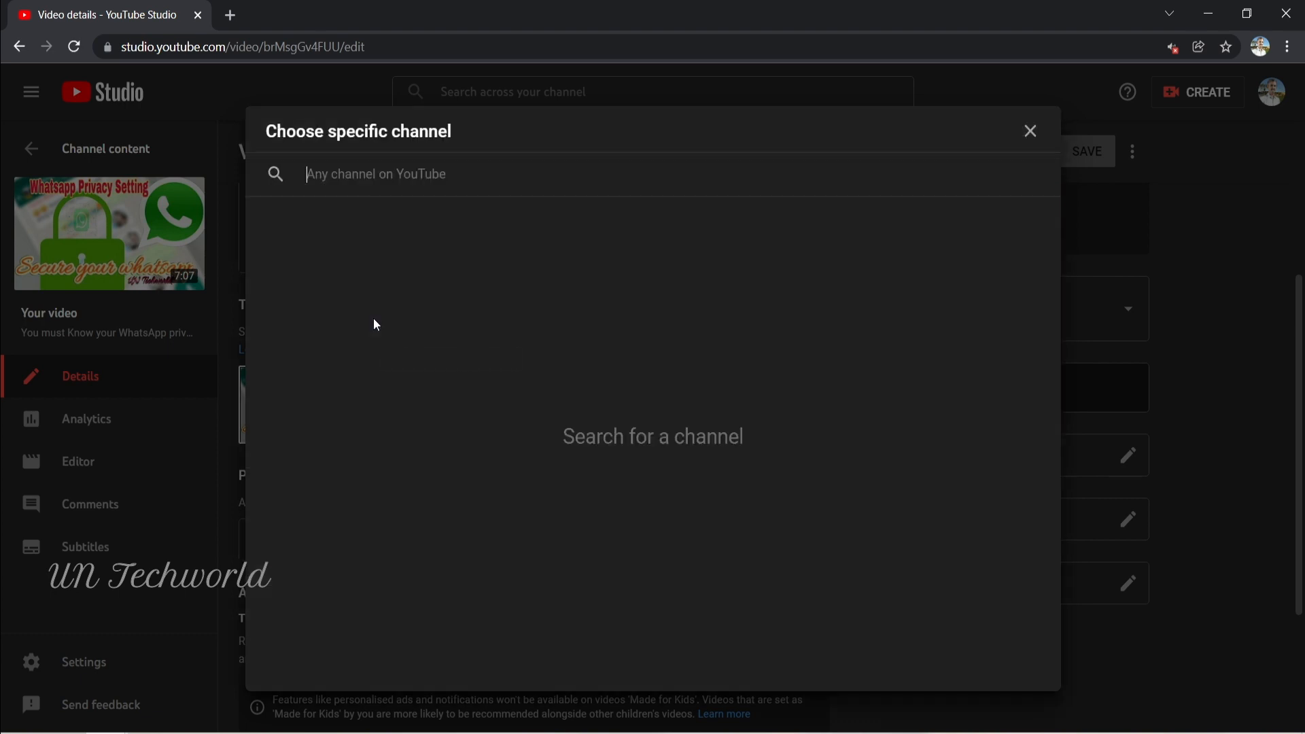
type("un te")
left_click(346, 297)
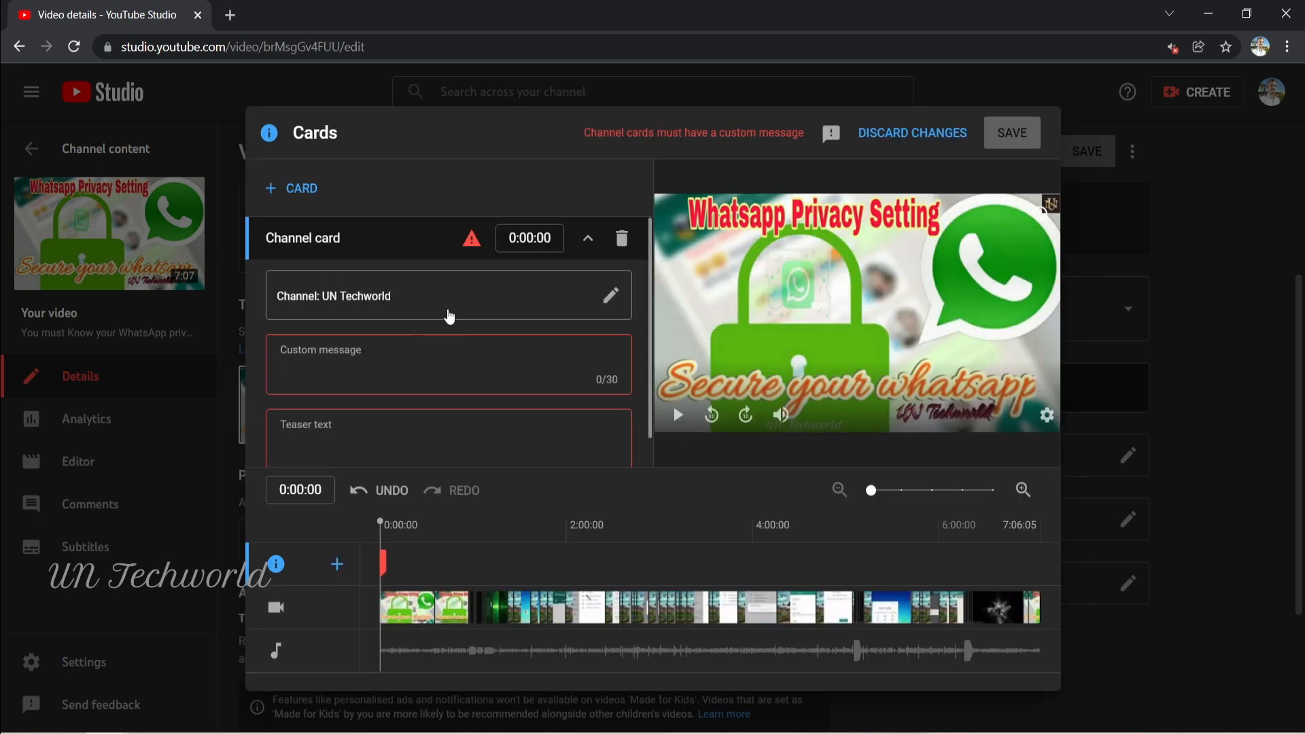
type("UN")
type("Techworld")
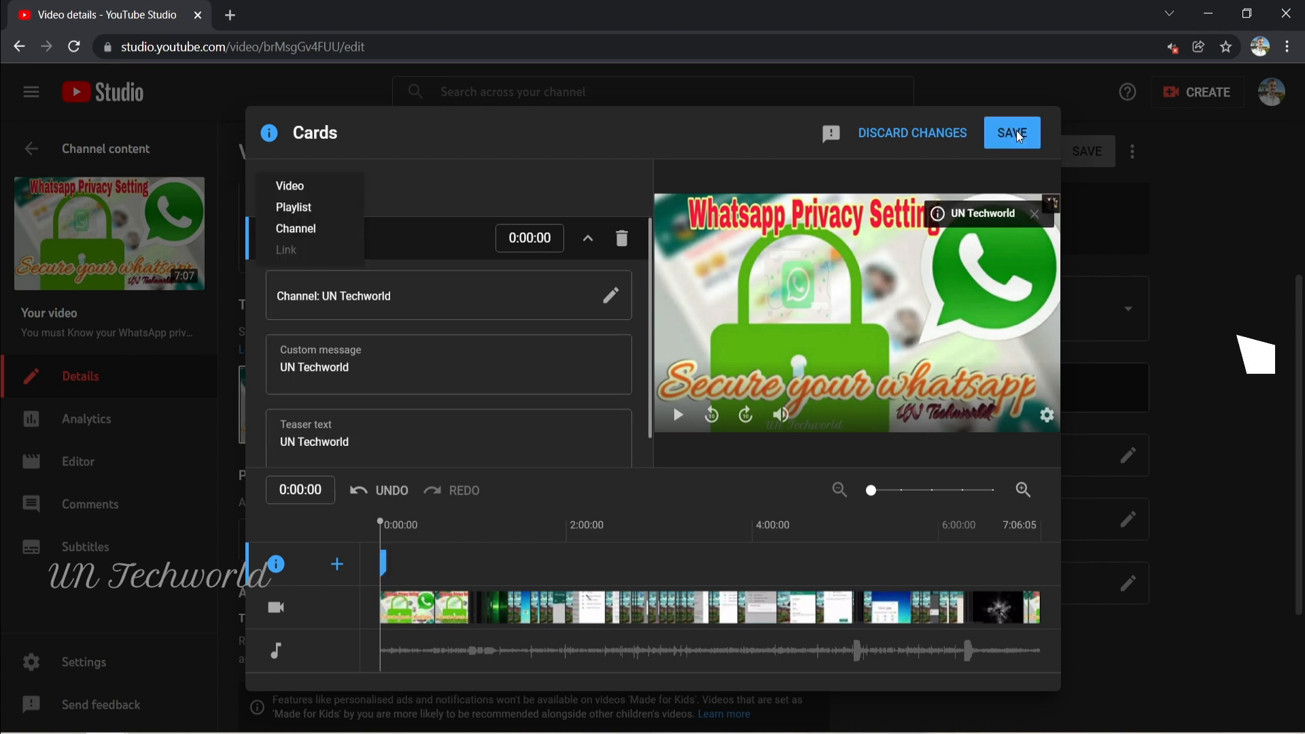
left_click(1012, 132)
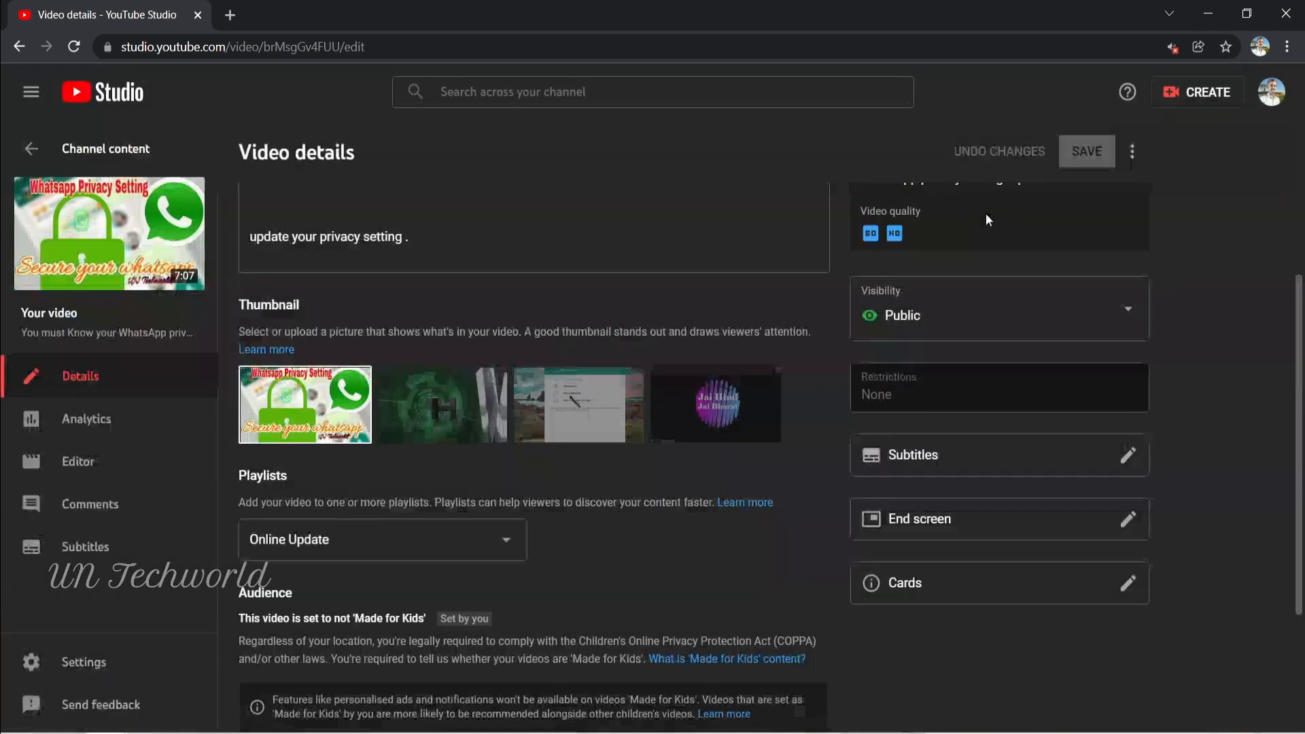
Add a playlist card for the Online Update playlist starting at 0:02:00 and save the cards.
left_click(934, 588)
left_click(296, 186)
left_click(287, 214)
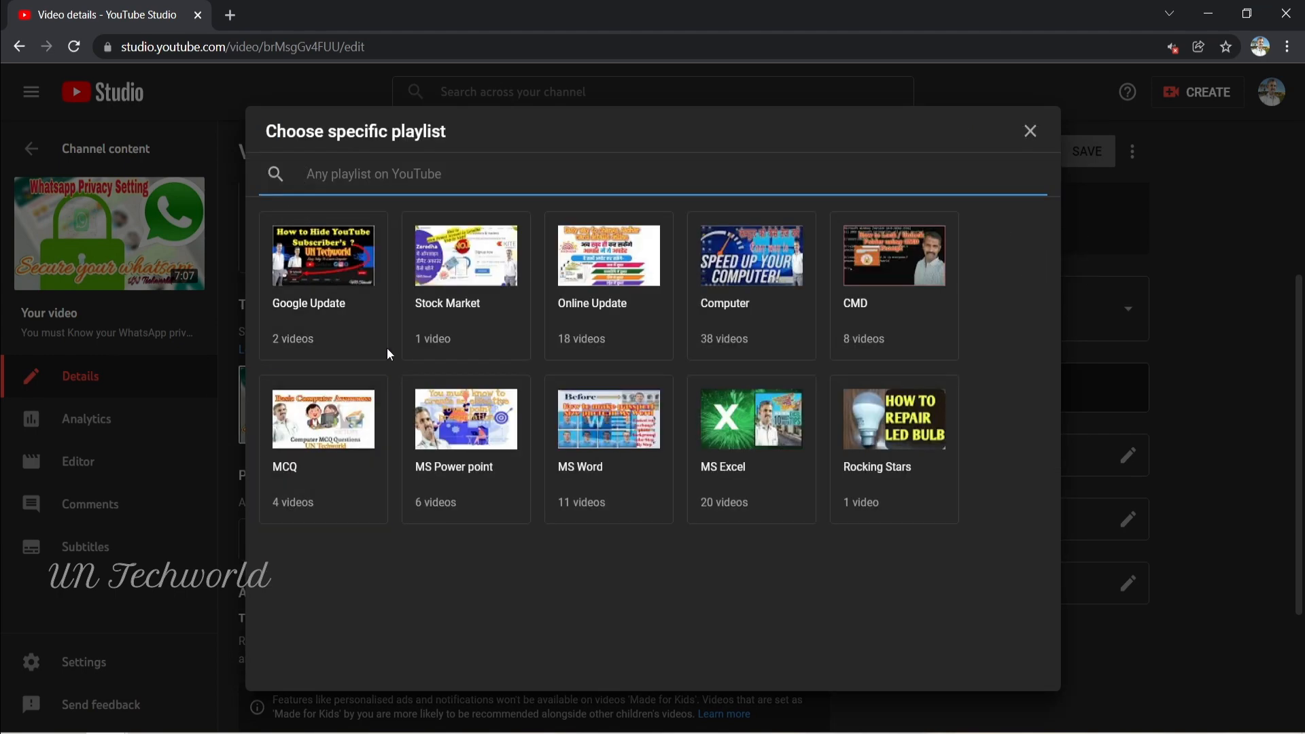
left_click(598, 286)
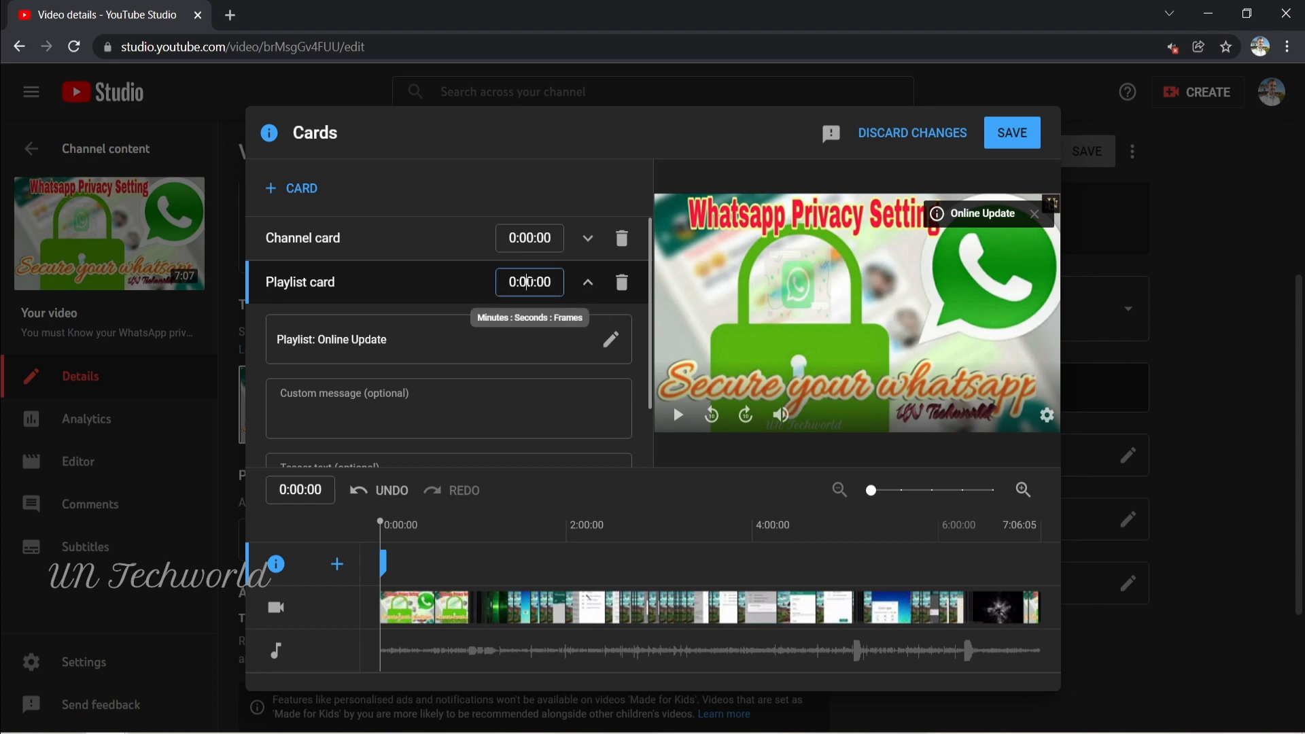
type("2")
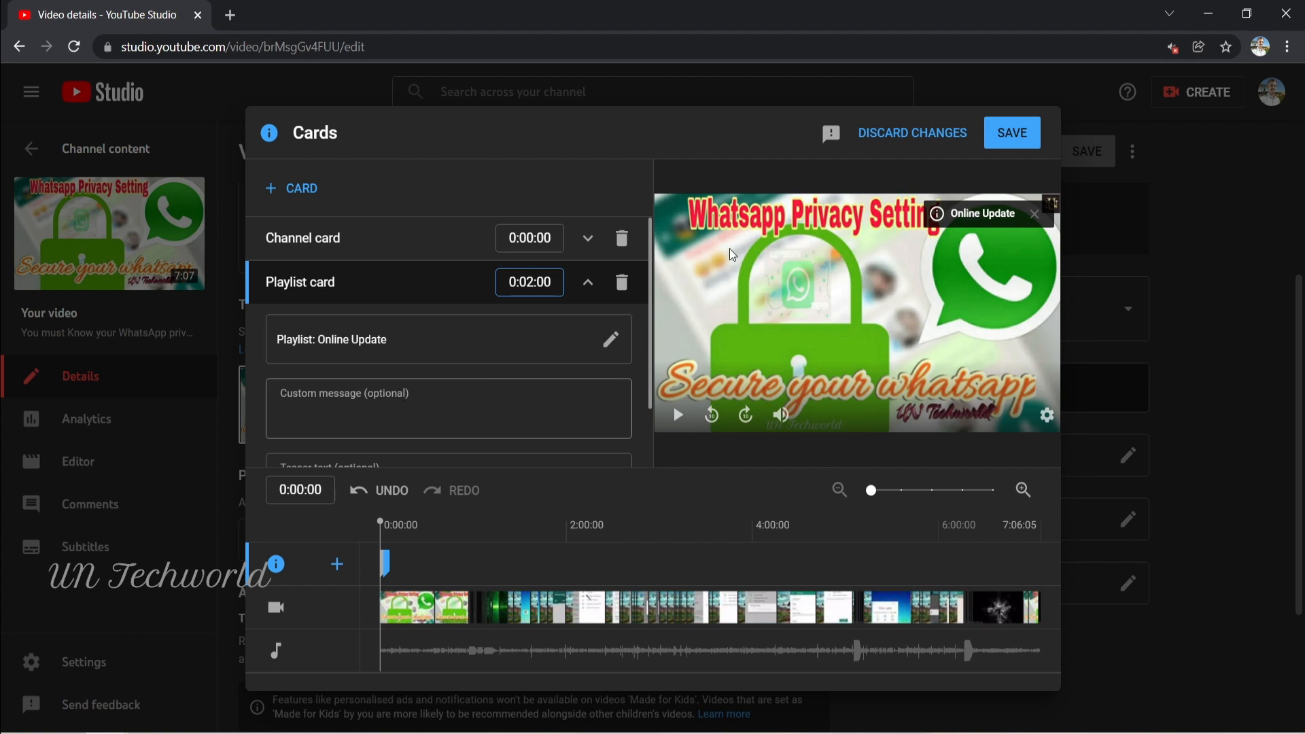
left_click(1015, 134)
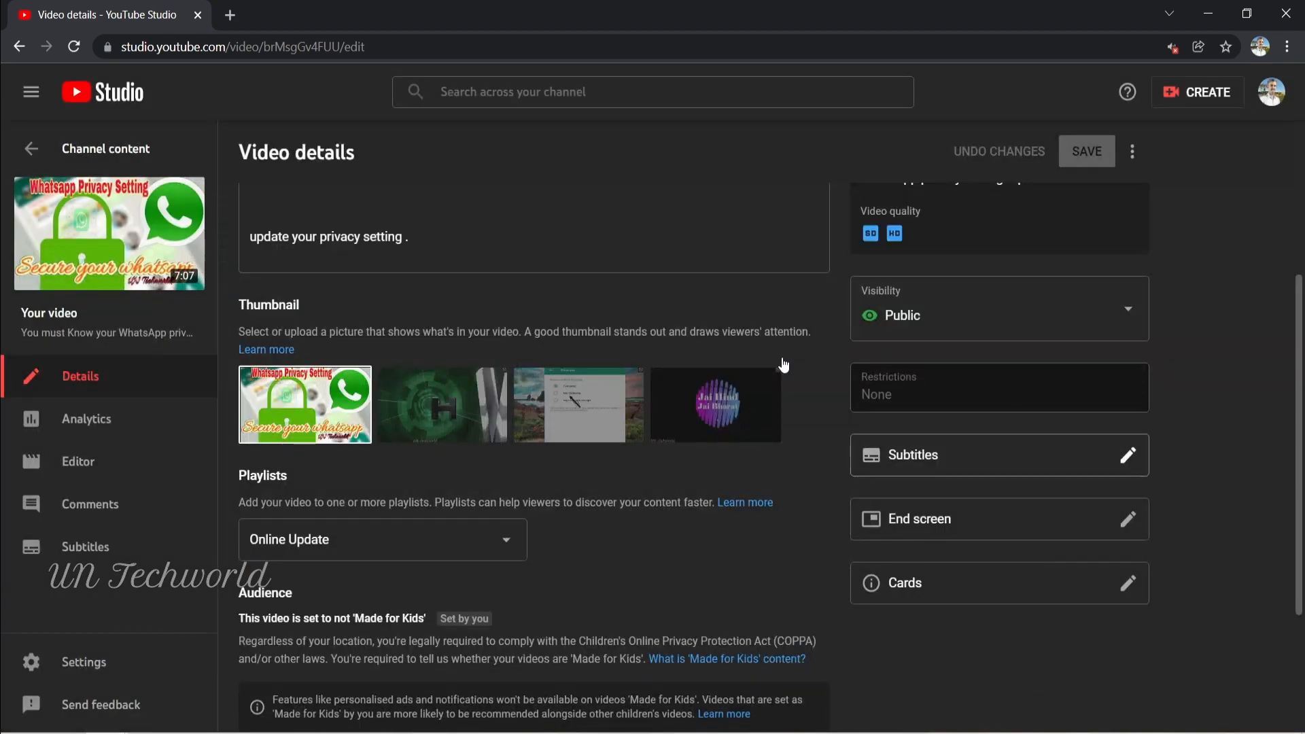
Add another playlist card for the Stock Market playlist starting at 0:03:00 and save the cards.
left_click(949, 591)
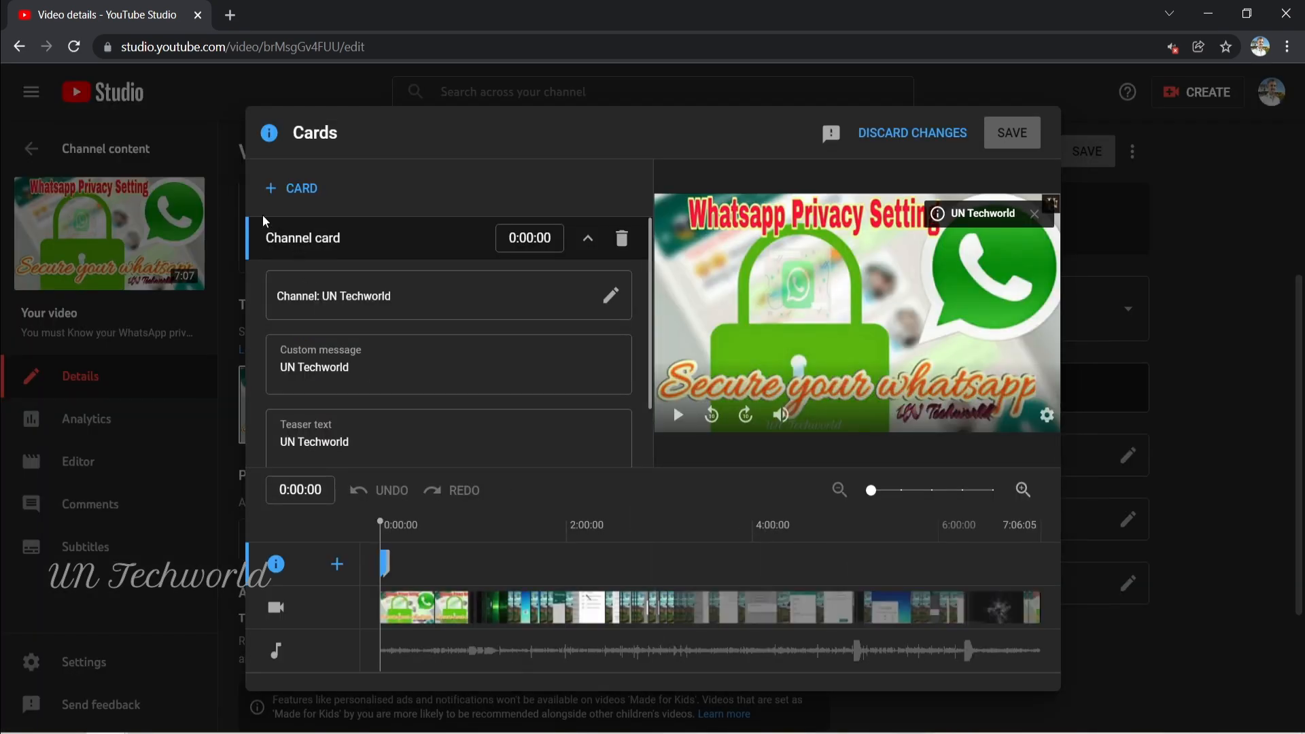
left_click(268, 202)
left_click(279, 206)
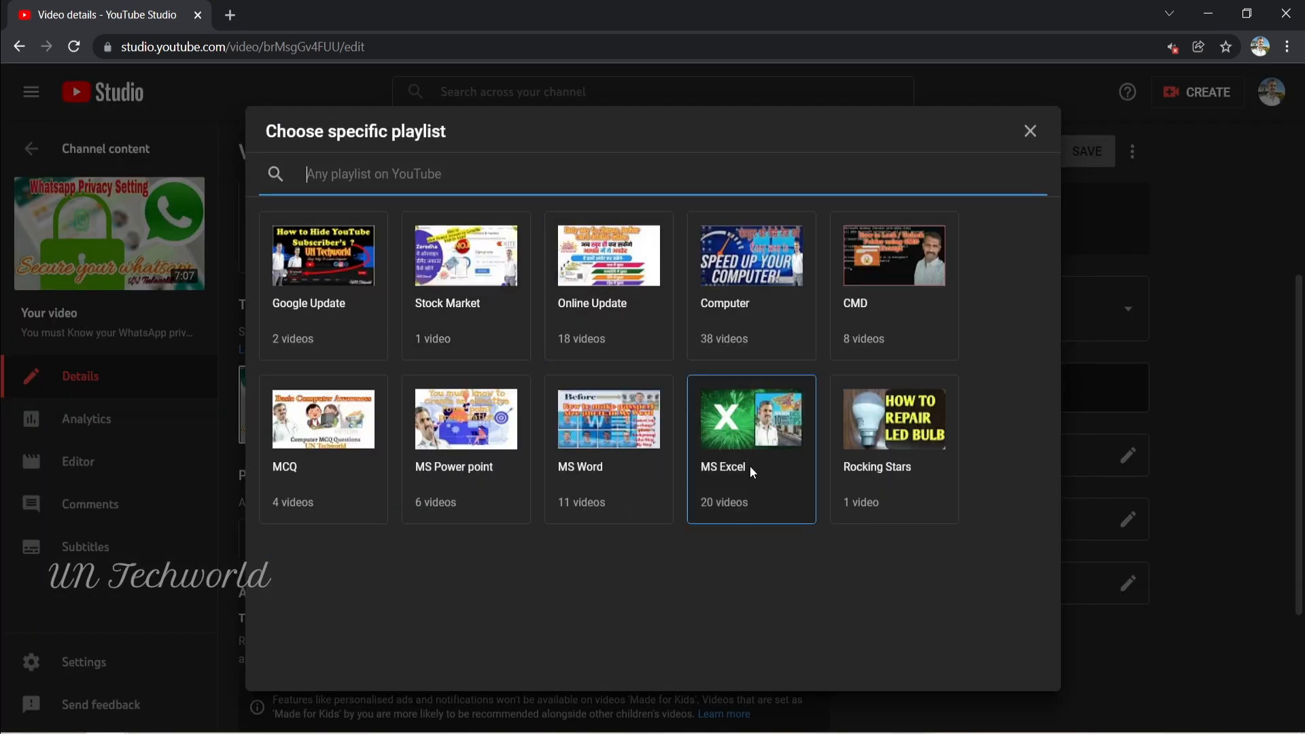
left_click(459, 255)
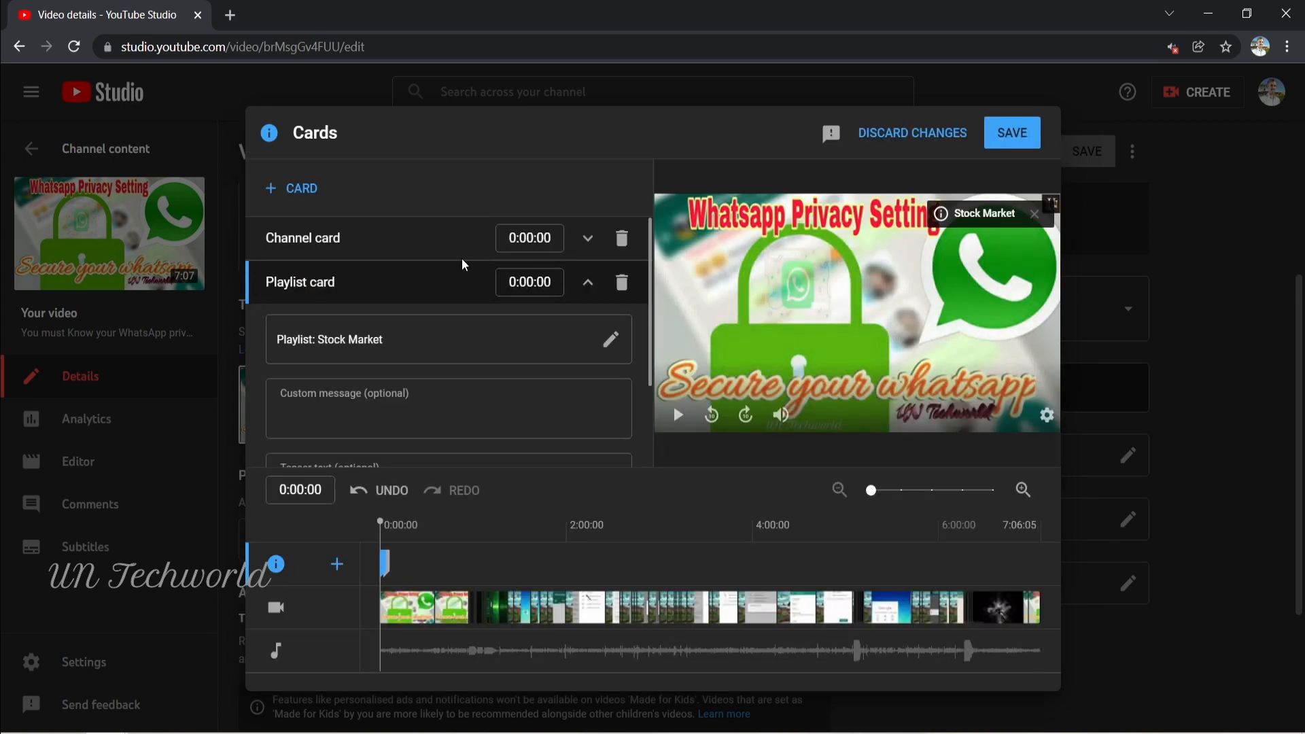
left_click(534, 282)
type("3")
left_click(1009, 135)
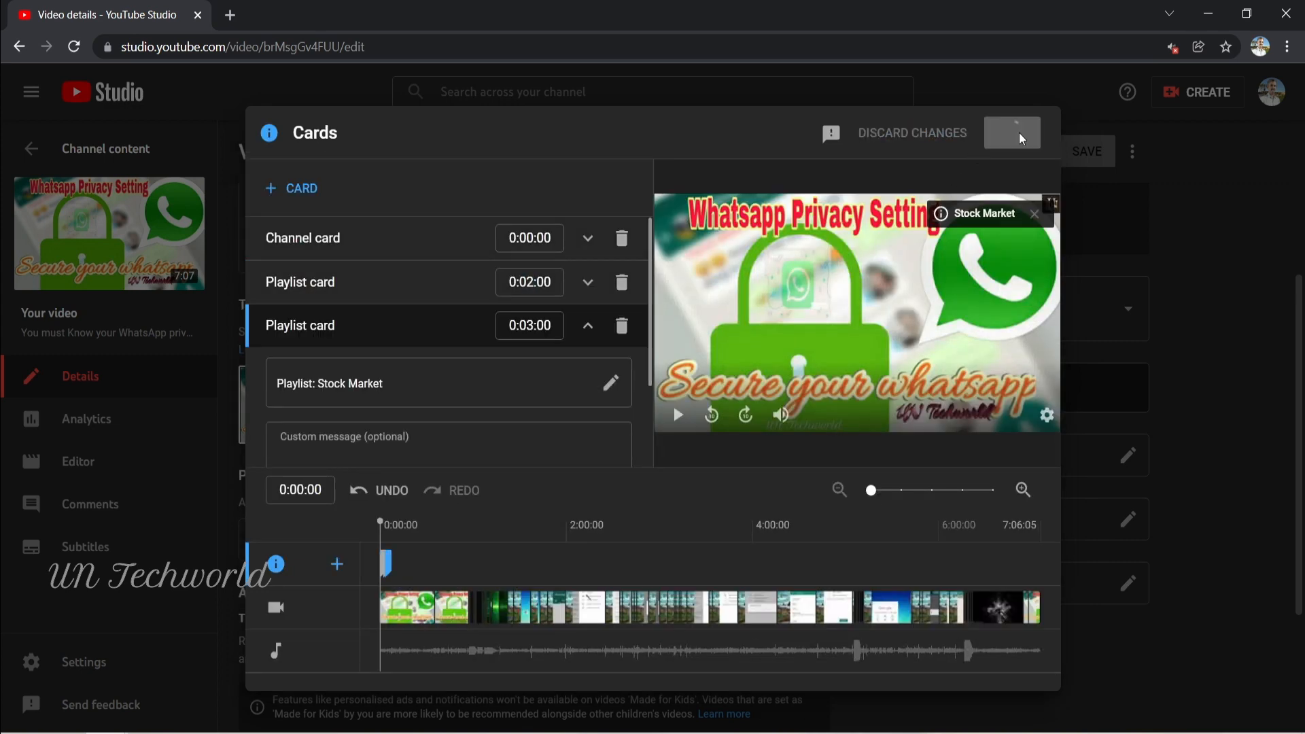